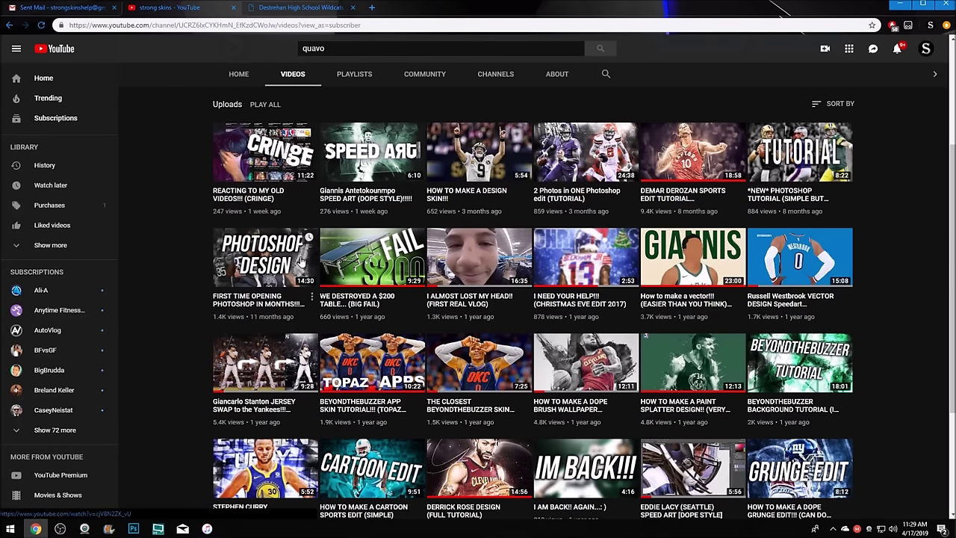
Search Google for 'damian lillard' from the 'dam' suggestion in a new tab and show Images
scroll(534, 299, down, 3)
scroll(530, 299, down, 3)
scroll(530, 297, down, 1)
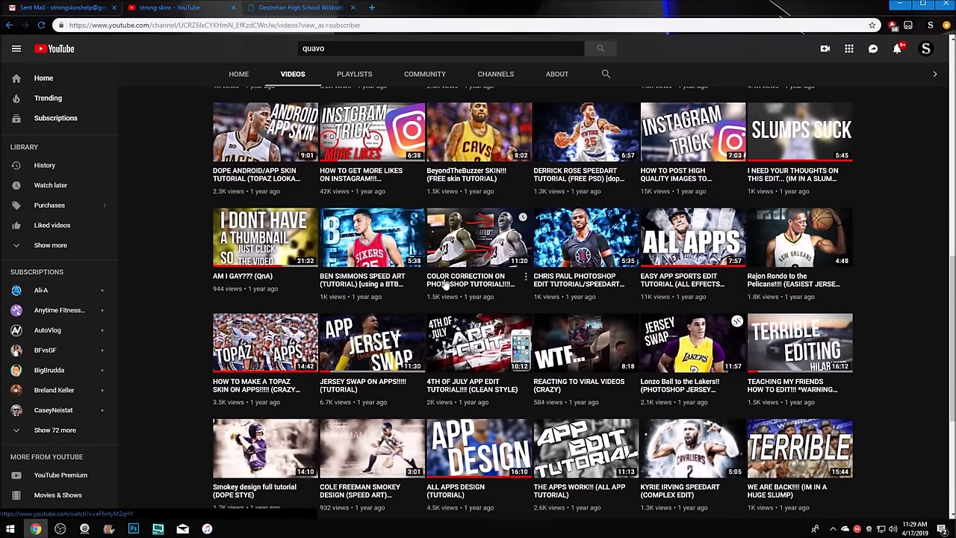
scroll(444, 288, down, 2)
scroll(445, 282, down, 2)
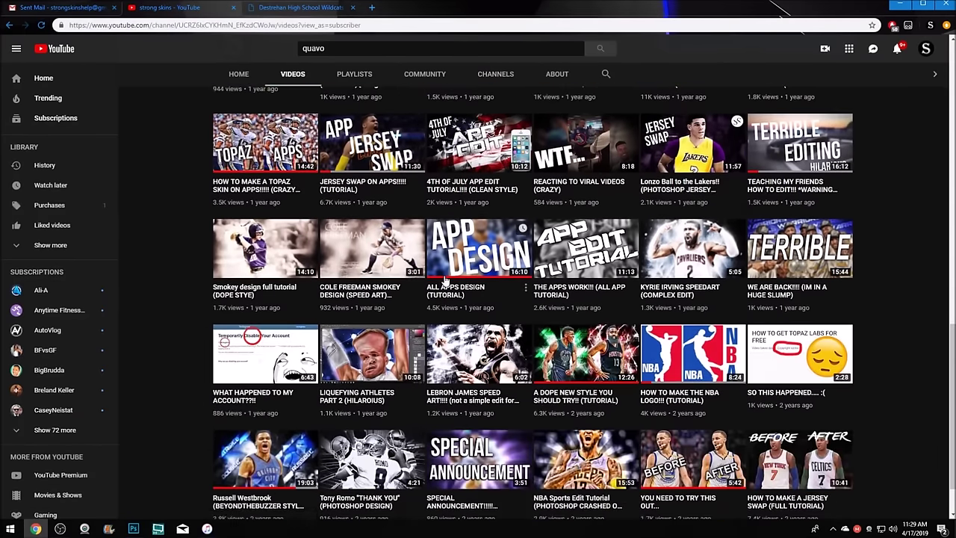
scroll(446, 280, down, 5)
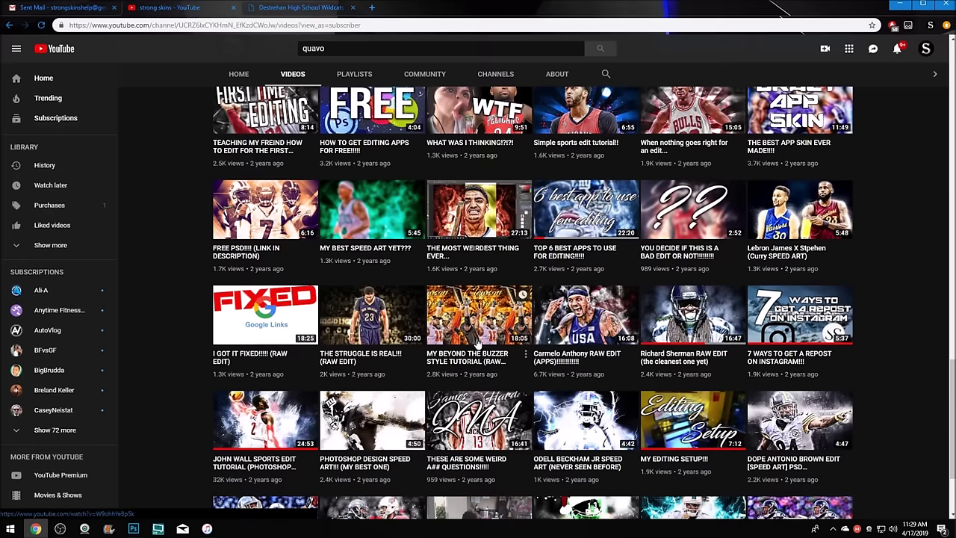
scroll(477, 342, up, 12)
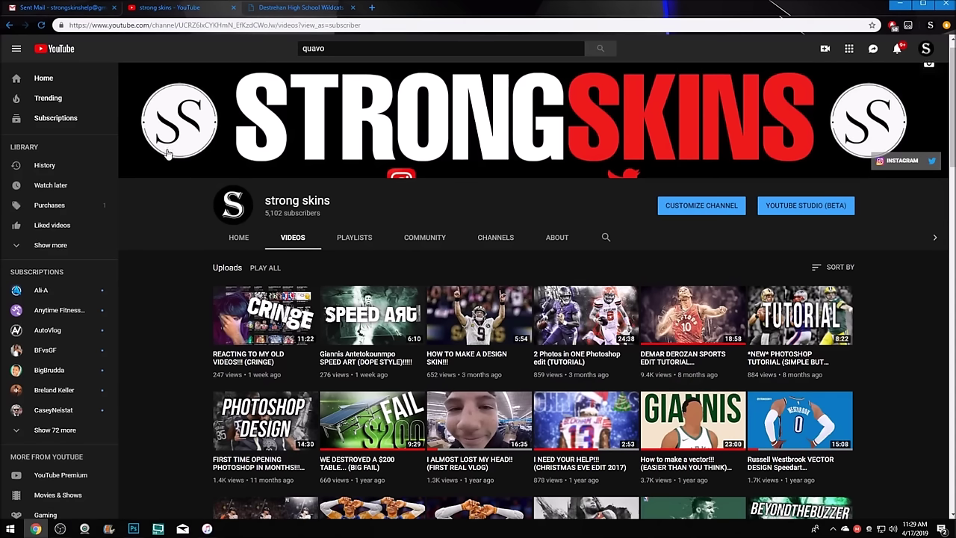
click(372, 7)
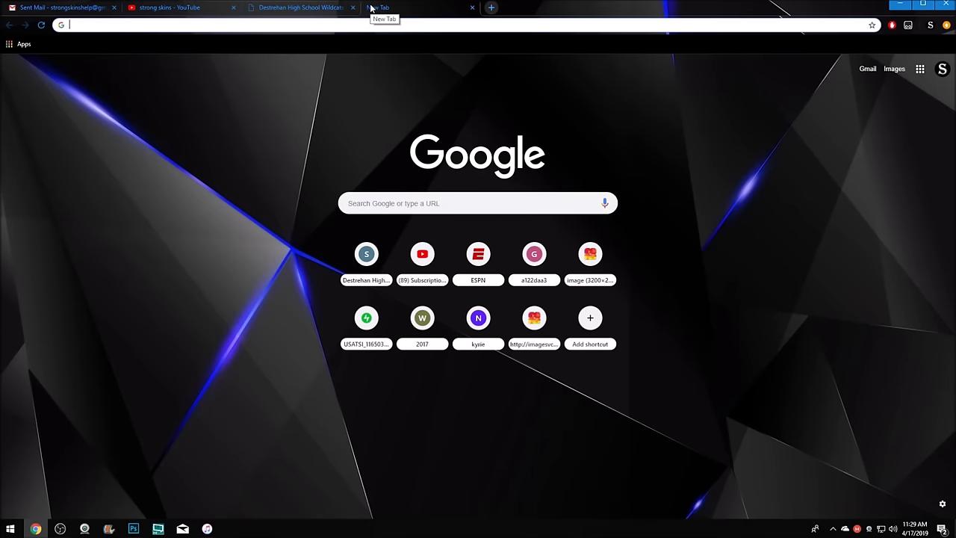
text(damian lillard)
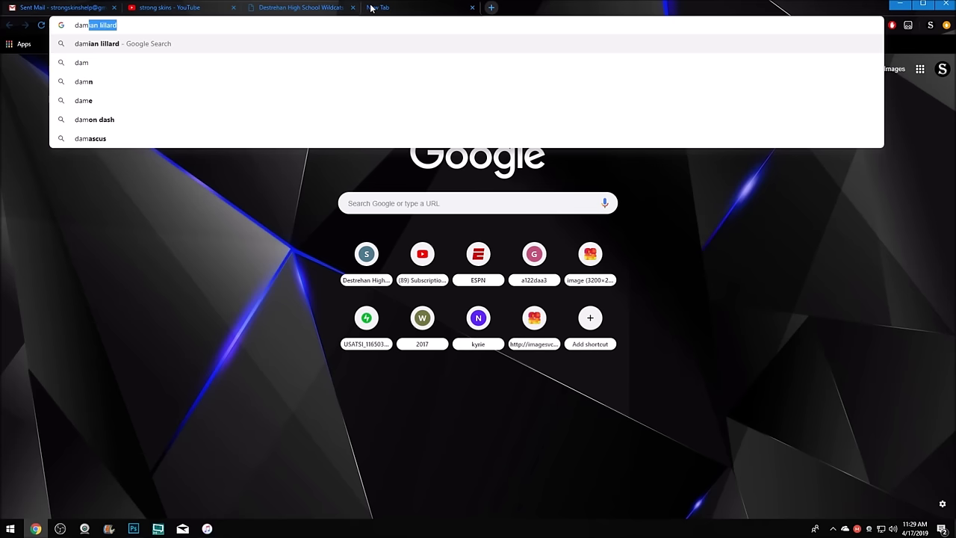
click(70, 40)
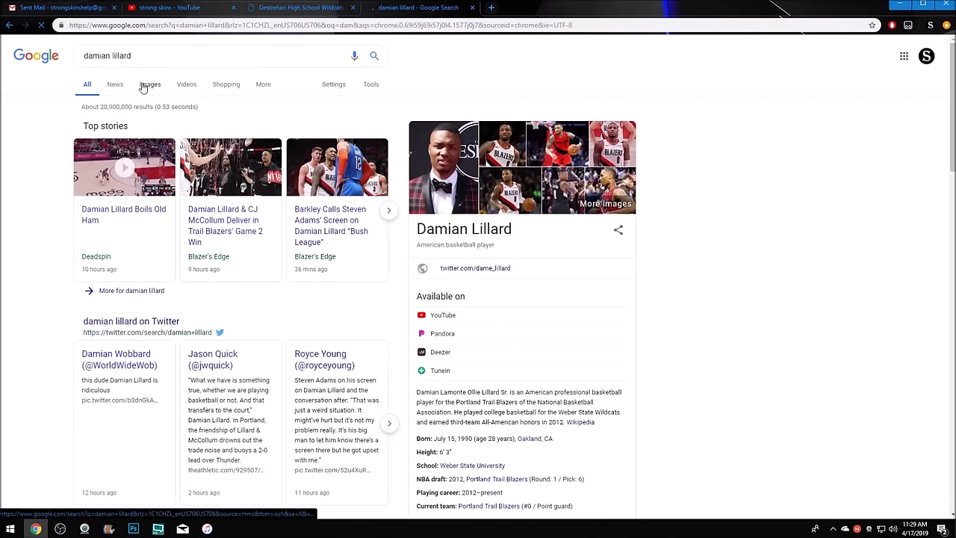
click(148, 85)
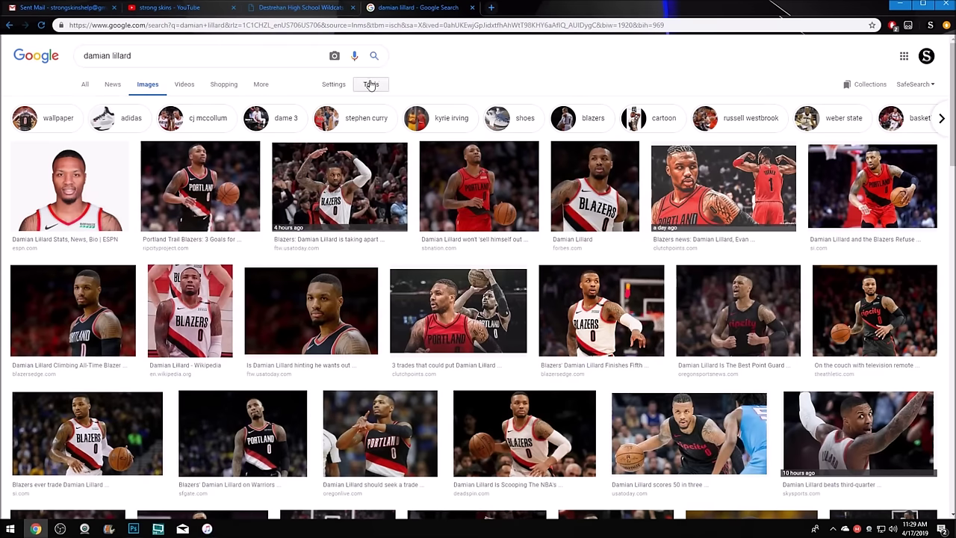
Filter the image results to Larger than 4 MP
click(371, 84)
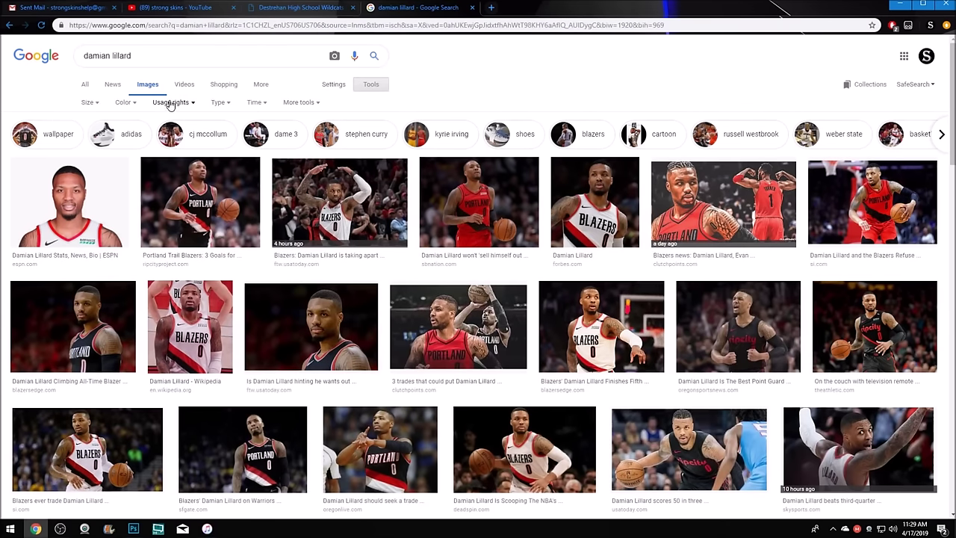
click(88, 103)
mouse_move(112, 175)
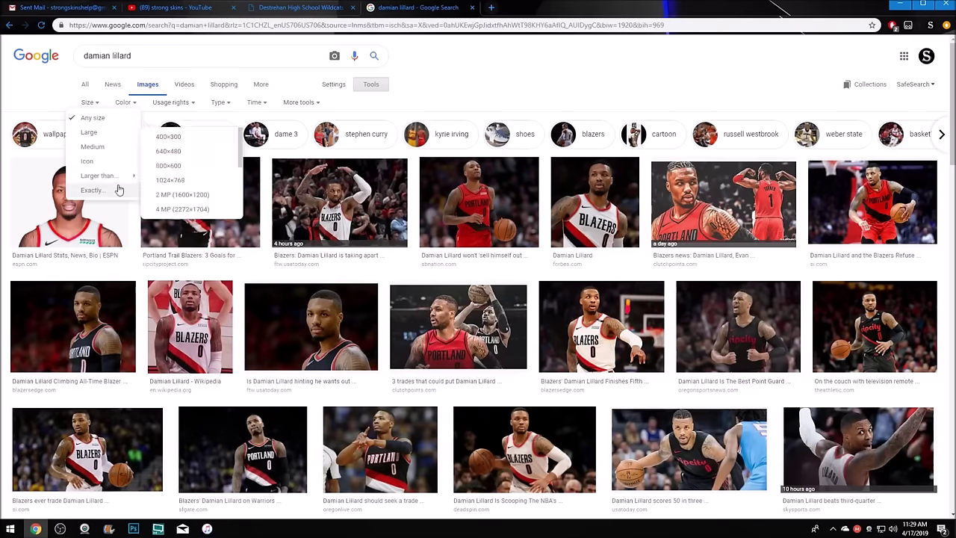
click(175, 208)
Try the Larger than 70 MP size filter, then return to Larger than 4 MP
click(95, 109)
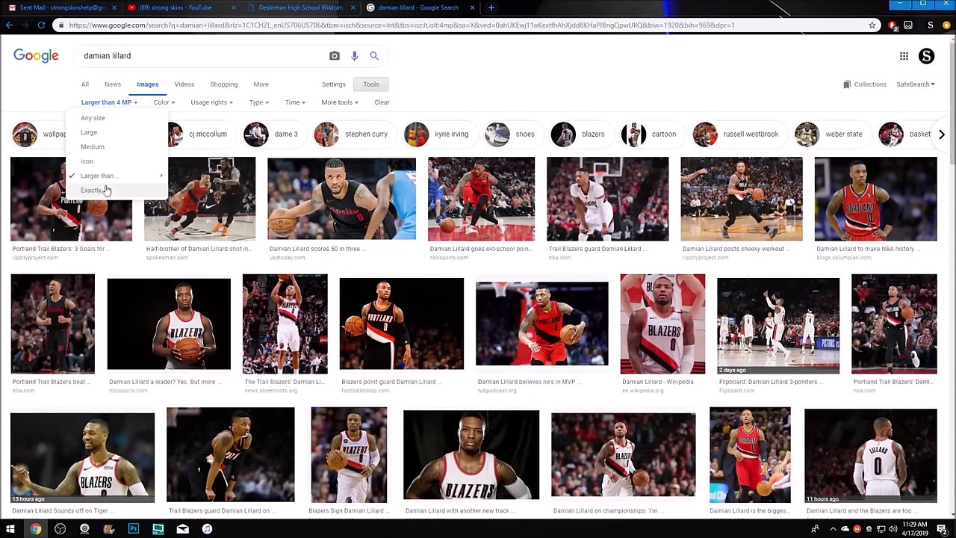
mouse_move(135, 184)
scroll(213, 186, down, 3)
click(212, 209)
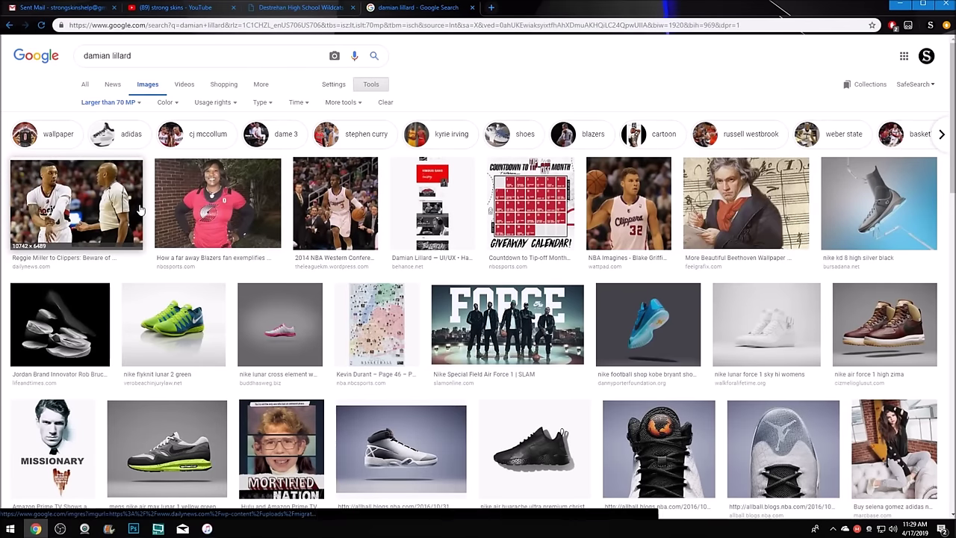
click(260, 206)
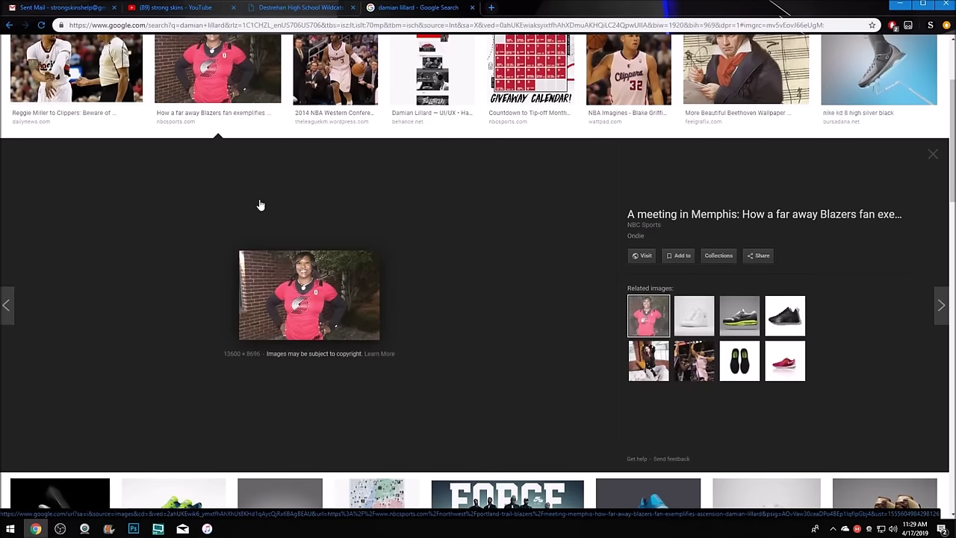
scroll(261, 205, up, 2)
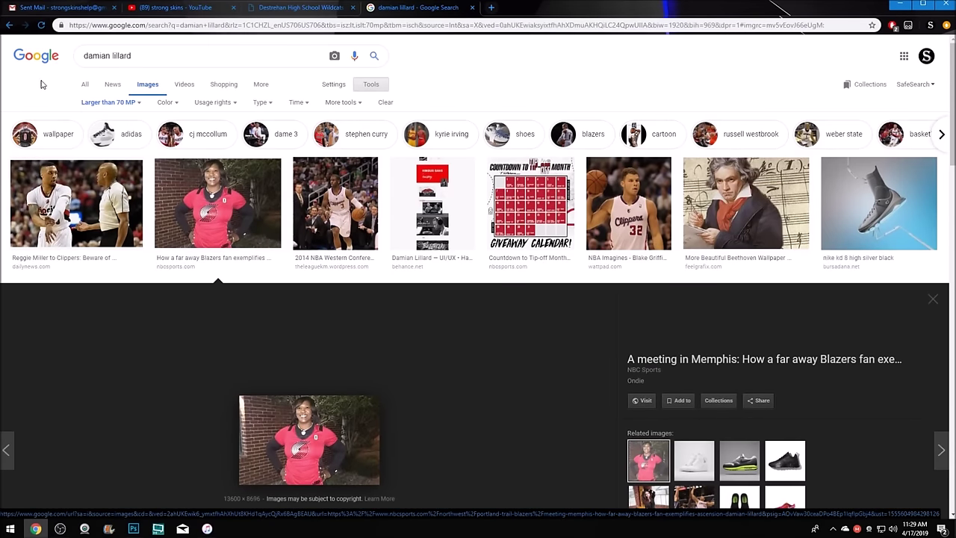
click(90, 105)
mouse_move(119, 180)
click(204, 210)
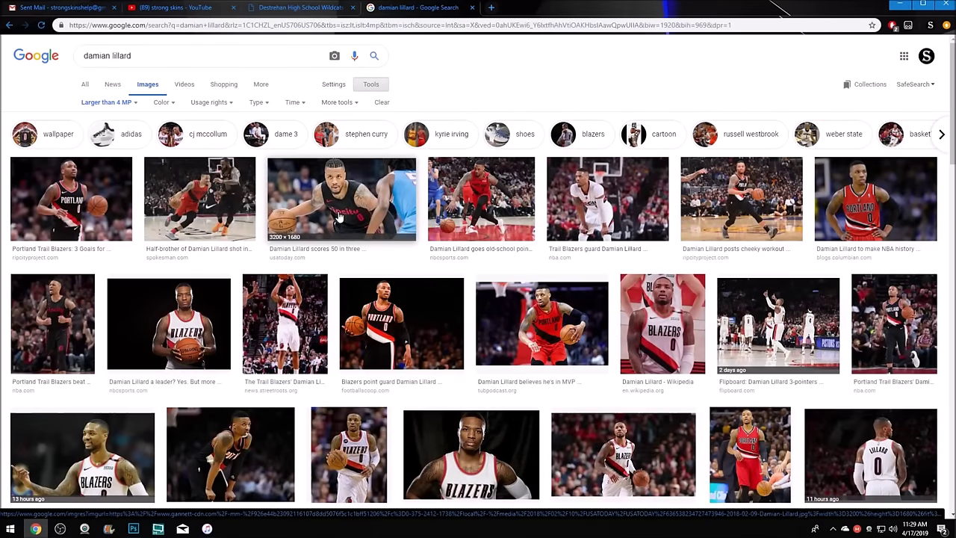
scroll(651, 324, down, 3)
scroll(662, 367, up, 3)
Try Past 24 hours and Past week, reset to Any time, and preview the Portland jersey dribbling photo
click(305, 109)
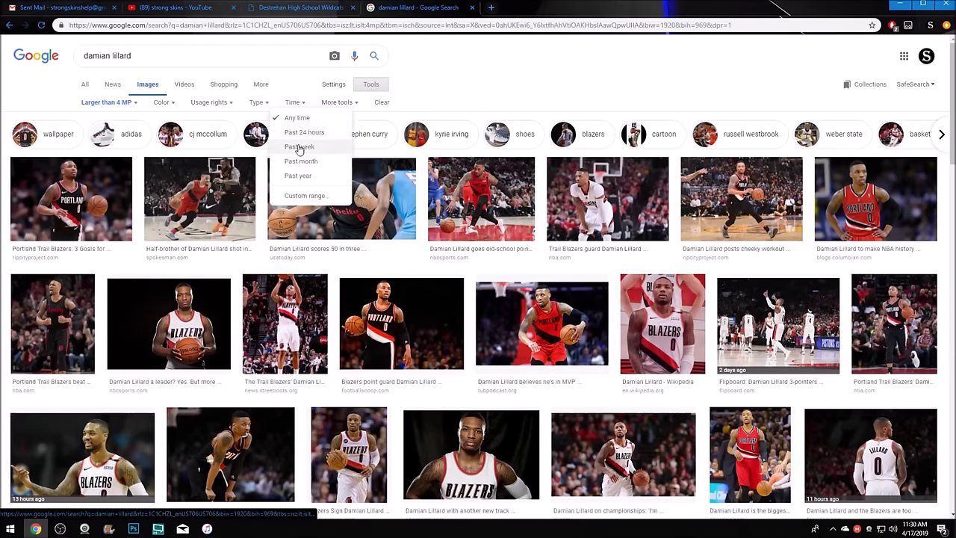
click(295, 133)
click(299, 102)
click(296, 148)
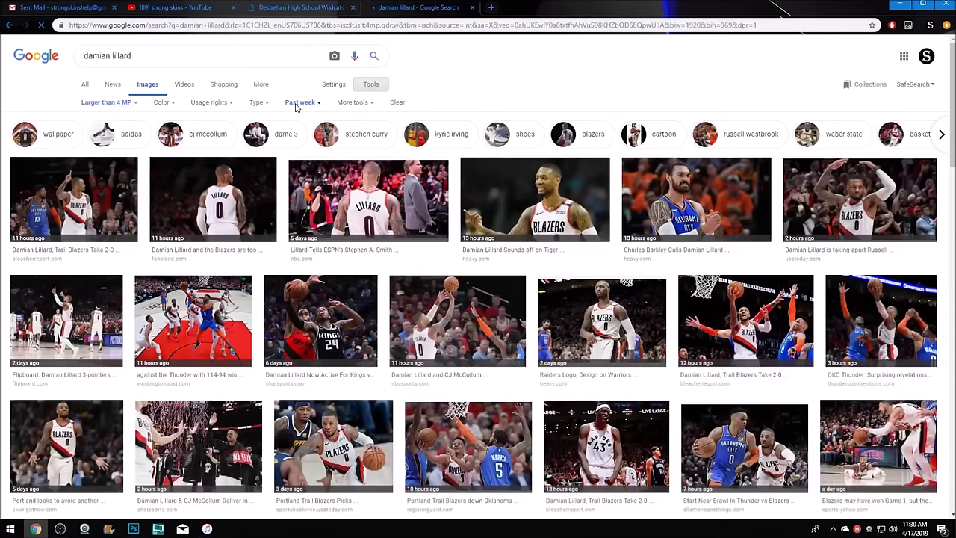
click(299, 103)
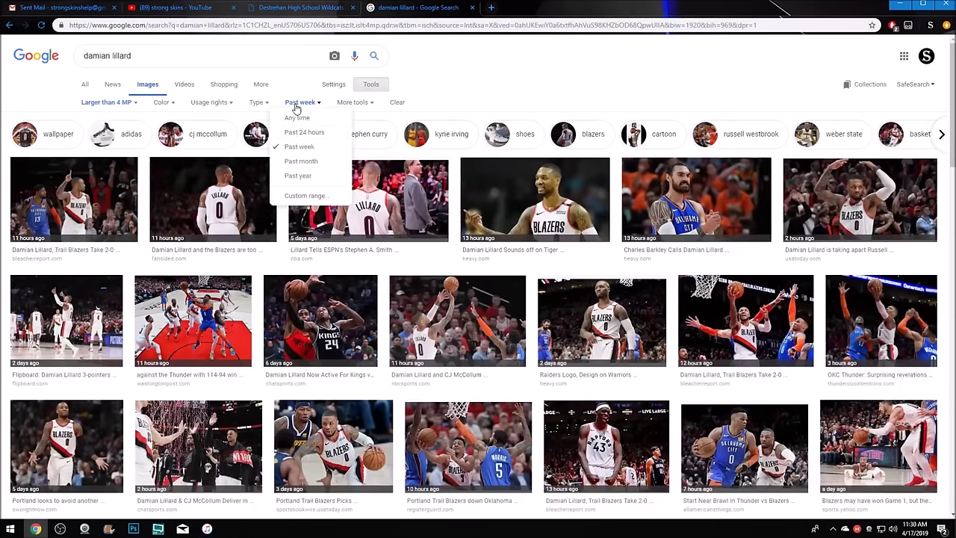
click(295, 119)
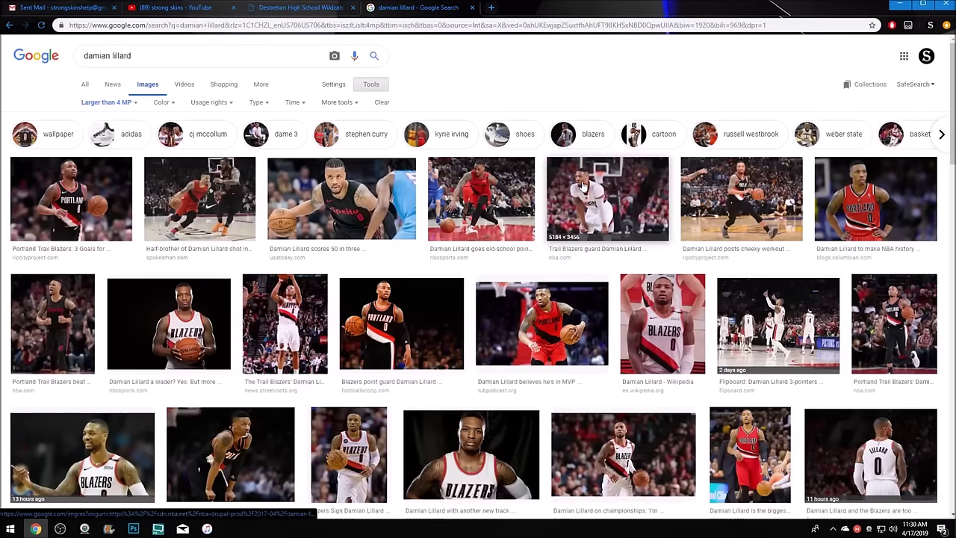
click(584, 187)
click(83, 63)
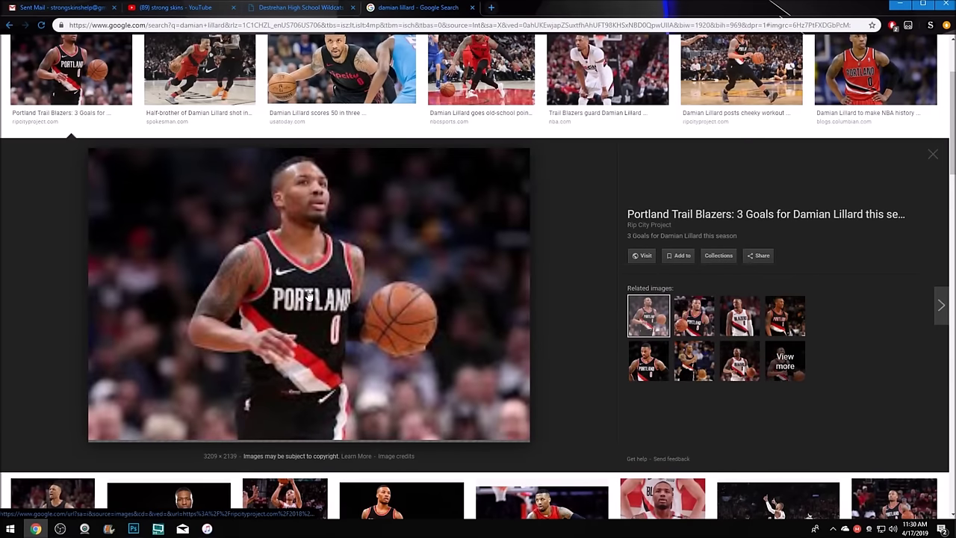
Open the NBA.com article behind the ripcity jersey photo and dismiss the ad-blocker notice
scroll(308, 293, down, 5)
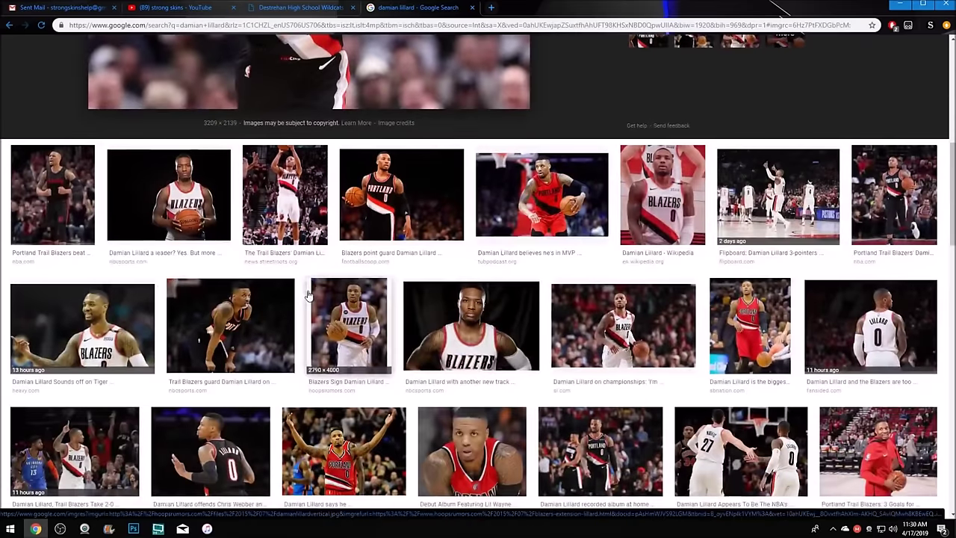
click(71, 206)
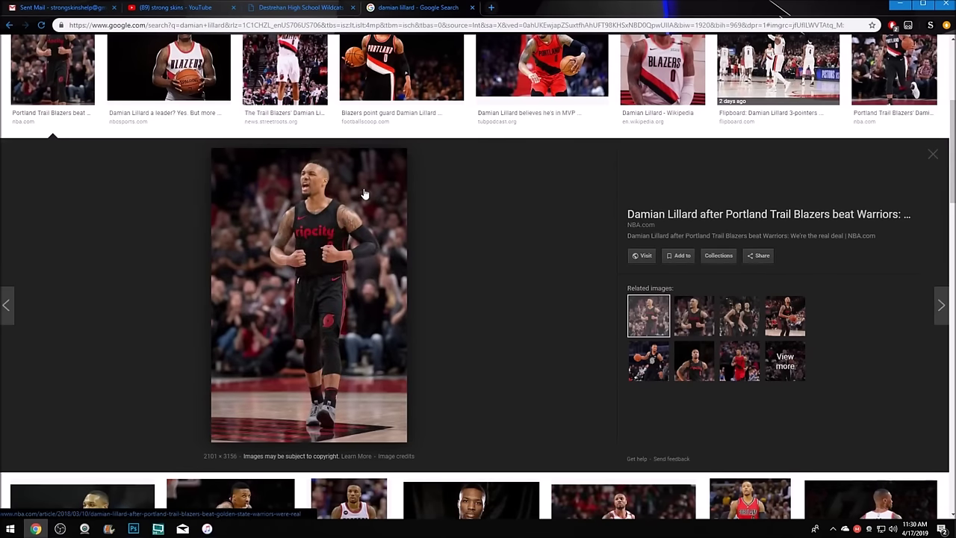
click(325, 266)
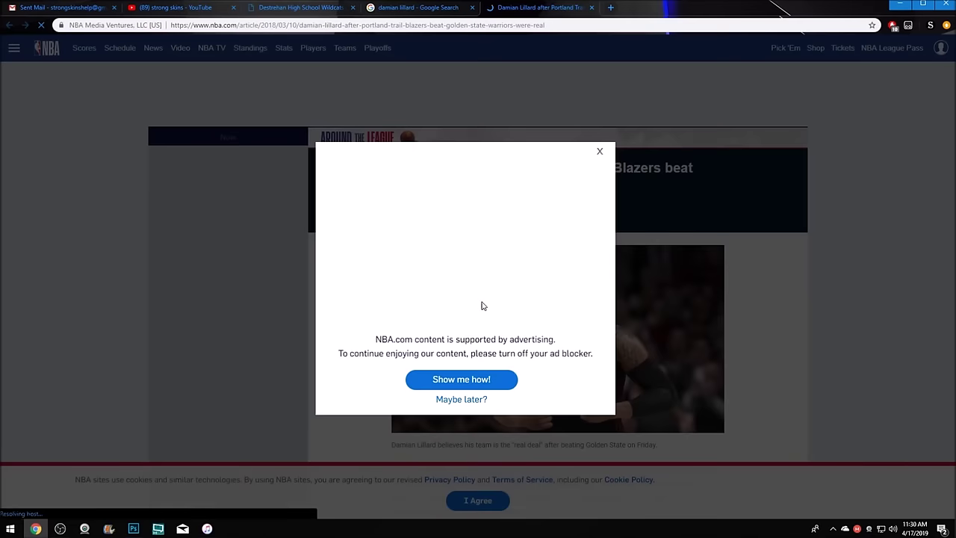
click(471, 398)
Open the article photo in its own tab, strip the ?itok query from its URL, then close it
right_click(542, 319)
click(575, 327)
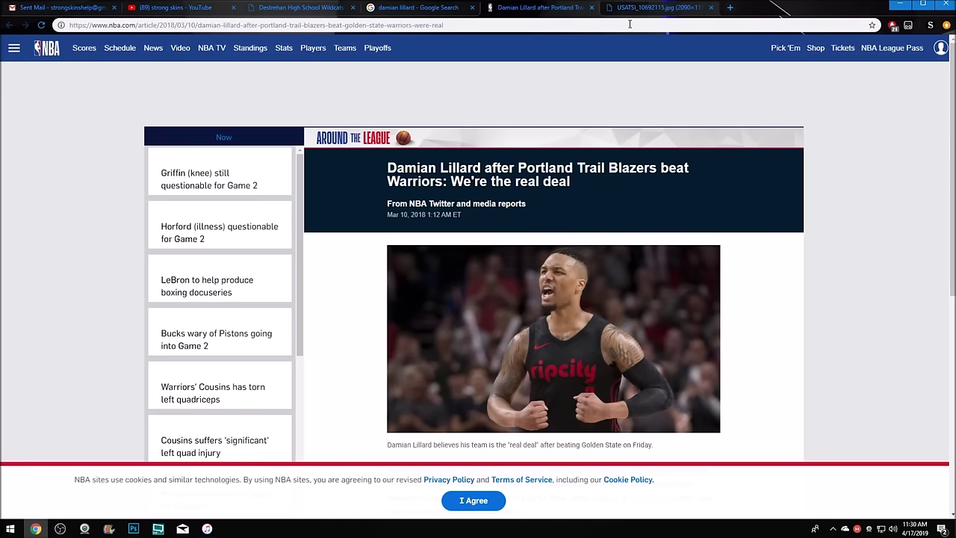
click(628, 8)
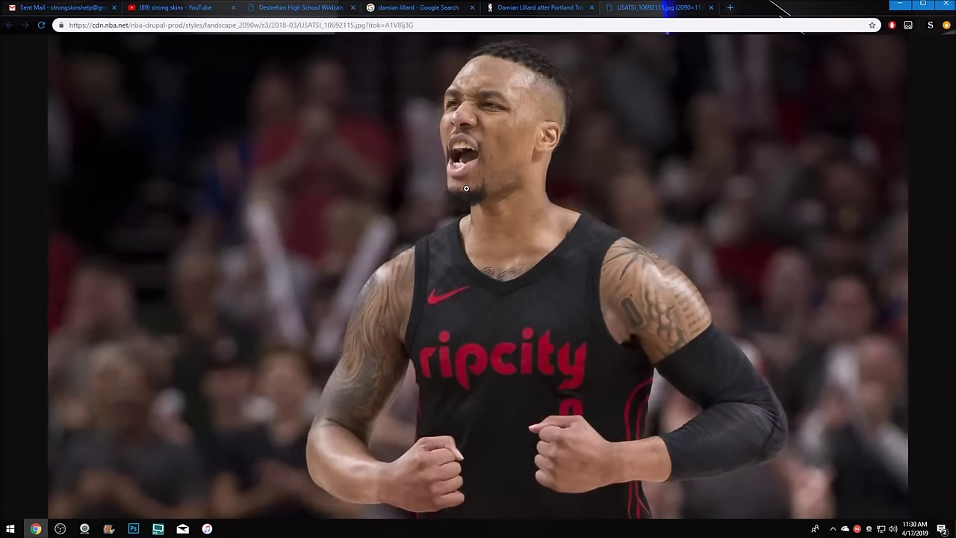
drag(423, 27, 377, 27)
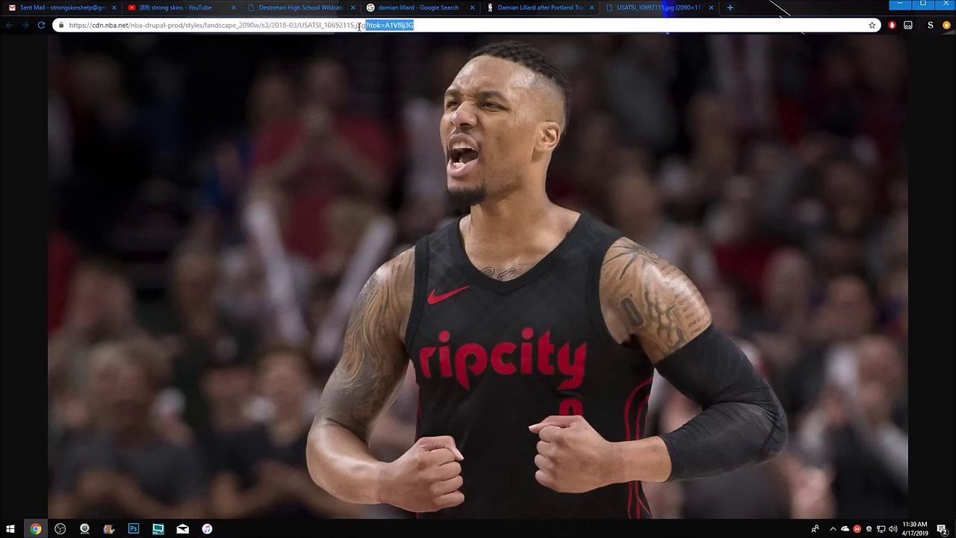
key(BackSpace)
key(Return)
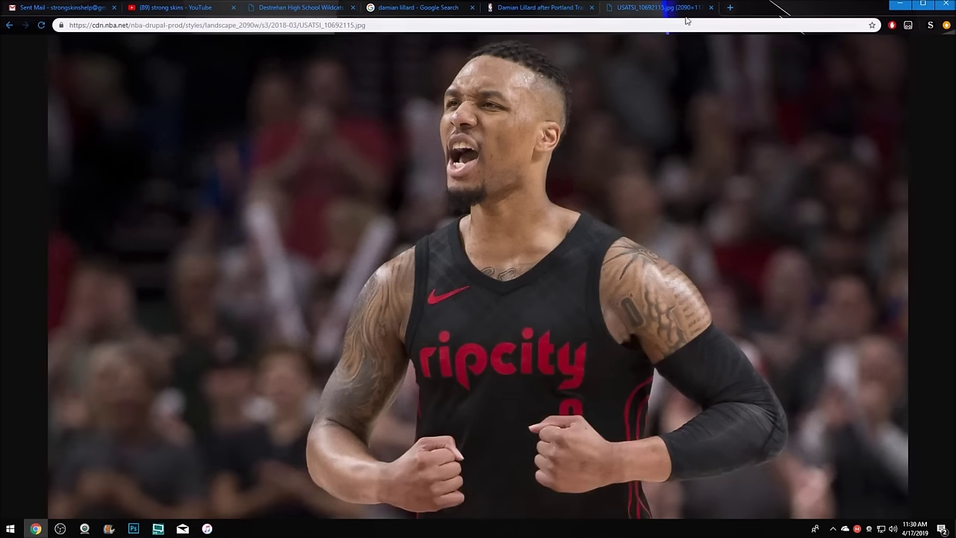
click(712, 8)
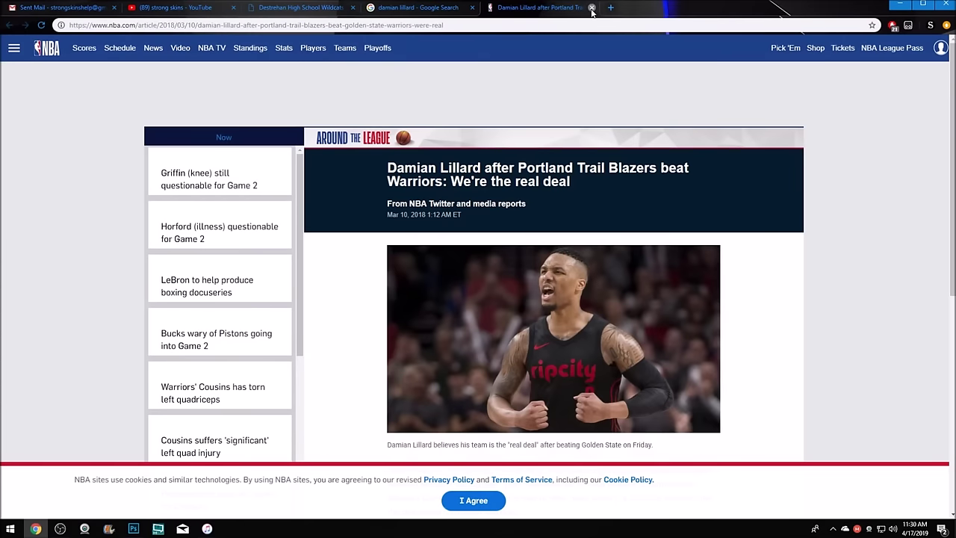
Close the article and open the full-length ripcity jersey photo in a new tab
click(591, 8)
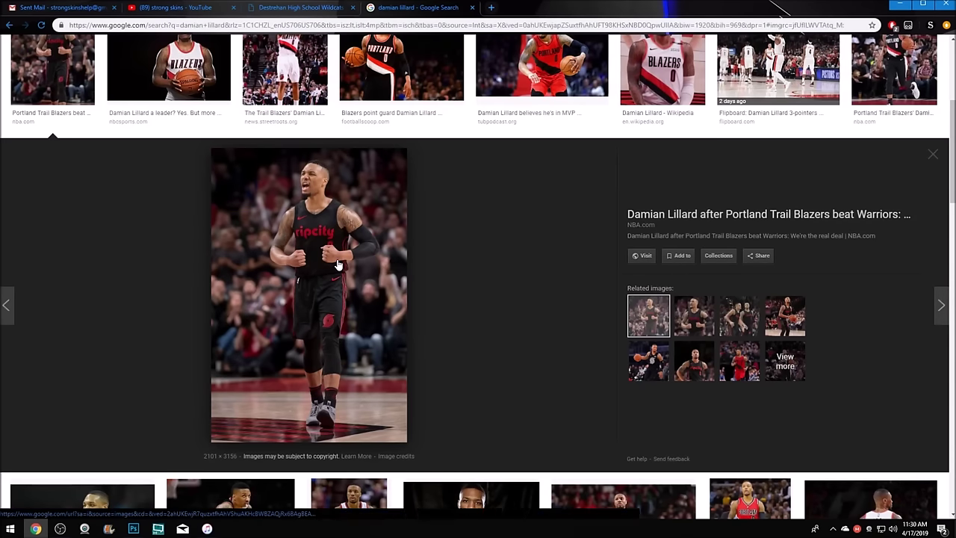
right_click(338, 265)
click(372, 336)
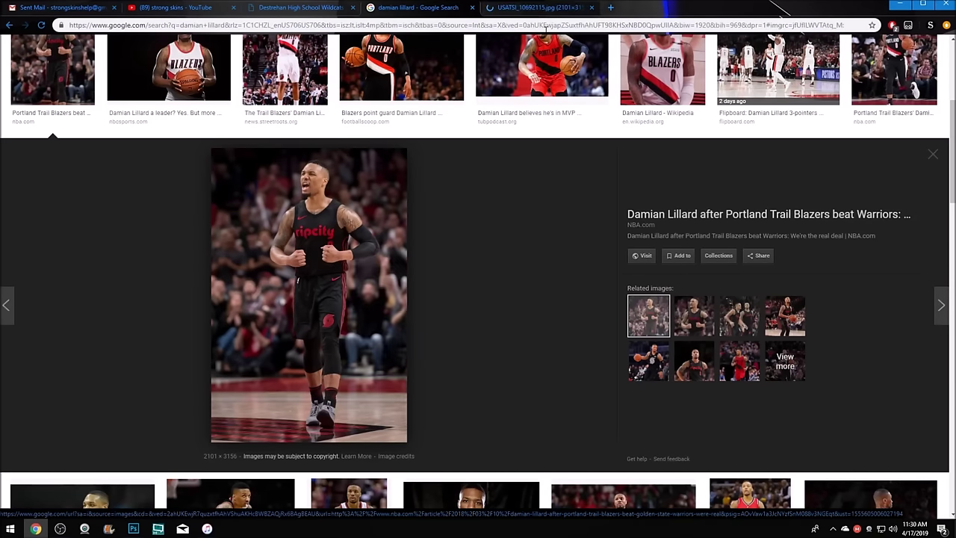
click(537, 9)
Zoom the 2101 × 3156 photo in on the face, fit it to the window, then close the tab
click(499, 154)
click(499, 154)
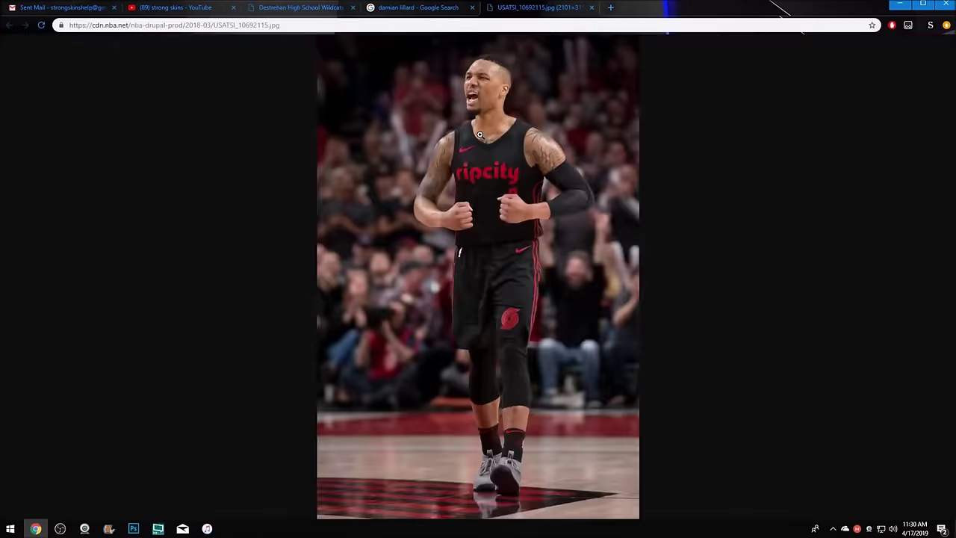
click(480, 135)
click(480, 135)
click(437, 187)
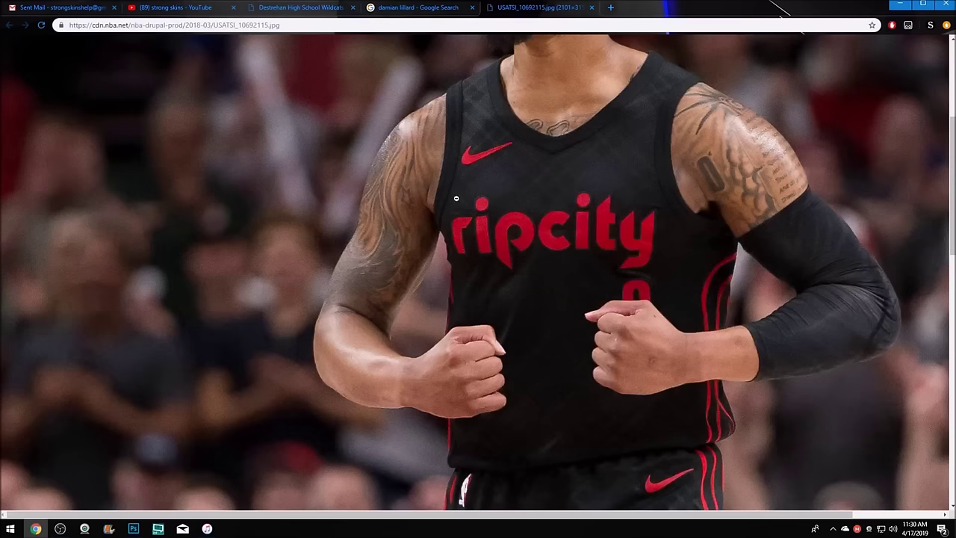
click(461, 221)
click(457, 196)
scroll(516, 187, up, 4)
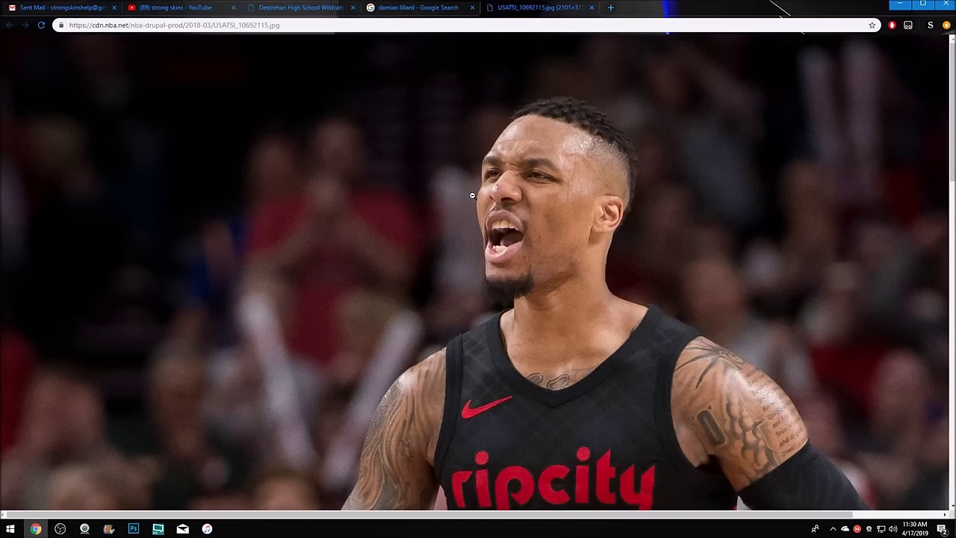
click(480, 201)
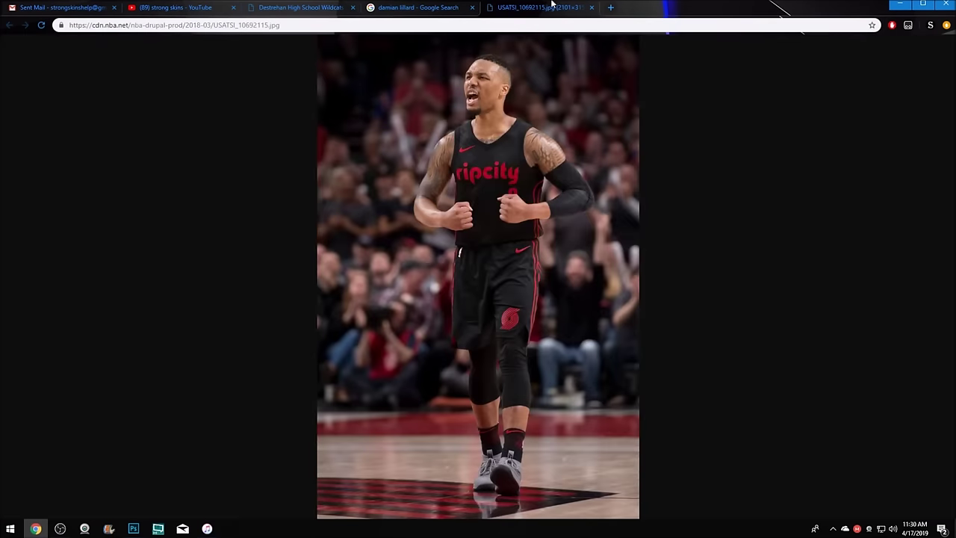
click(591, 7)
scroll(155, 120, up, 3)
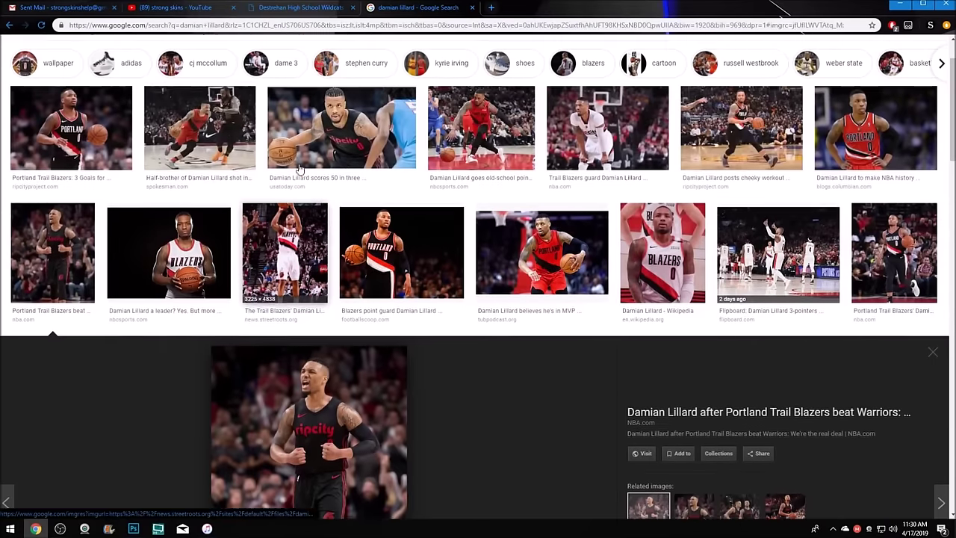
Preview the old-school point guard photo, skim its source article in a new tab, then close it
click(155, 120)
click(523, 73)
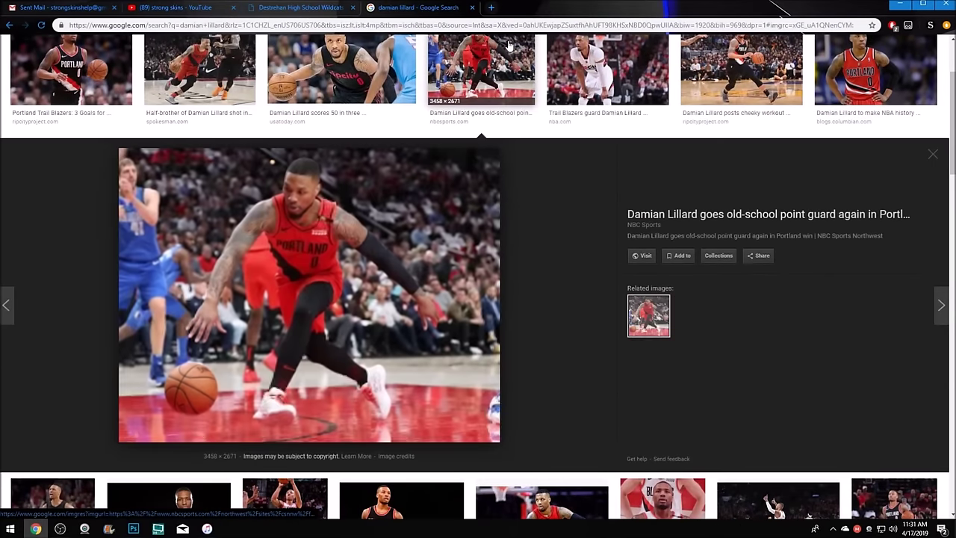
right_click(329, 239)
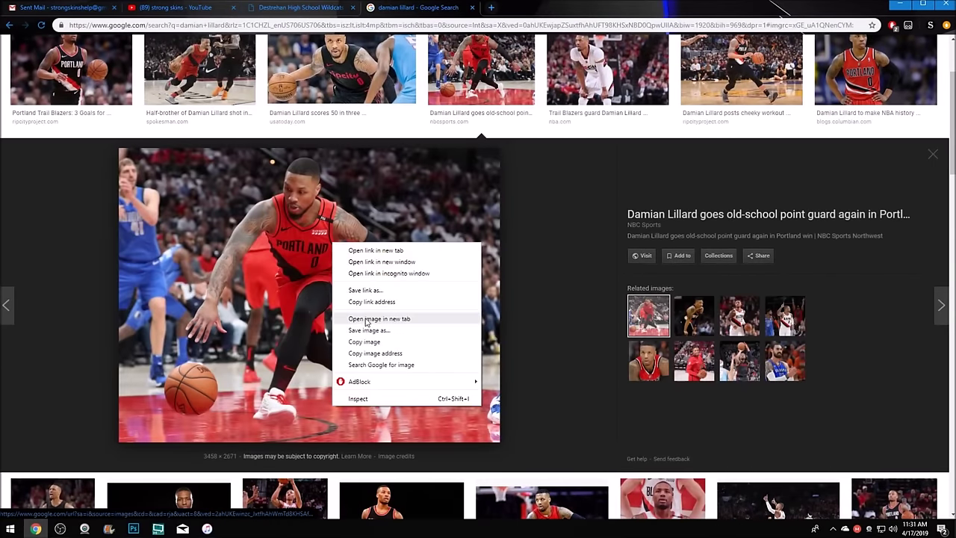
click(311, 318)
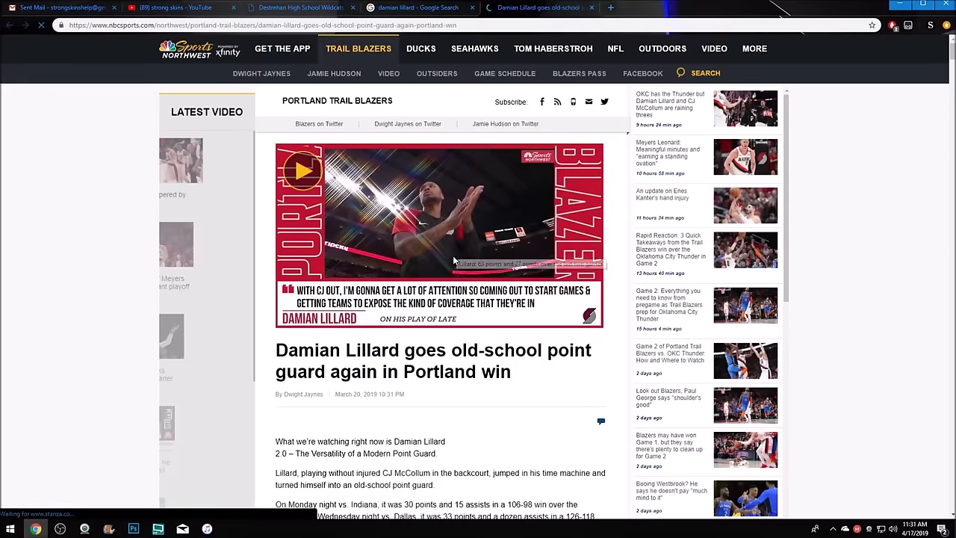
scroll(452, 257, down, 4)
scroll(453, 260, down, 10)
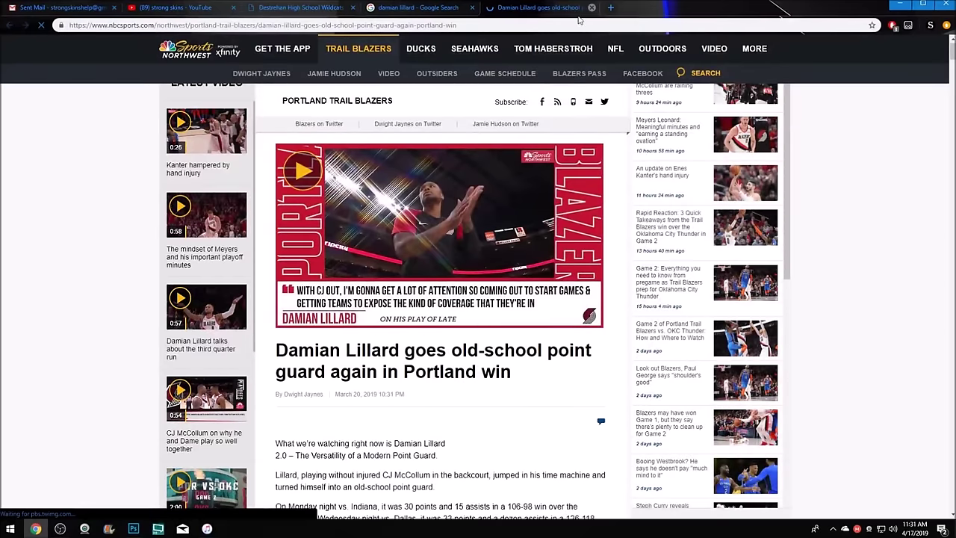
key(ctrl+w)
Open the old-school point guard photo by itself and toggle between full size and fit
right_click(319, 268)
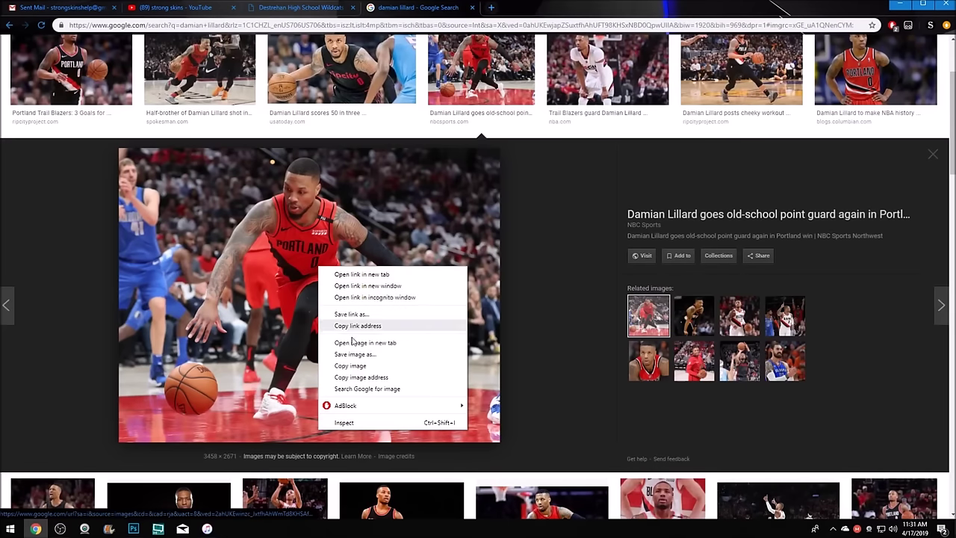
click(349, 342)
key(ctrl+Tab)
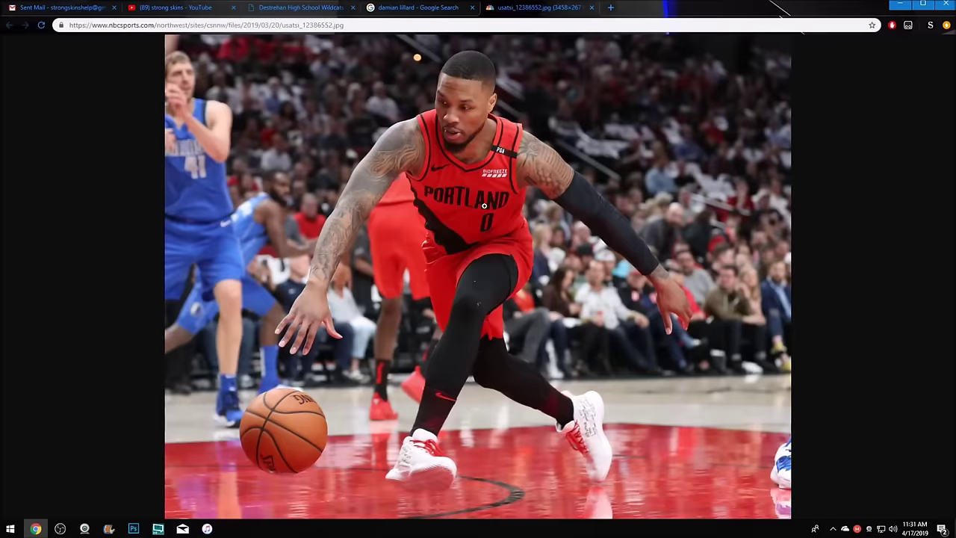
click(437, 146)
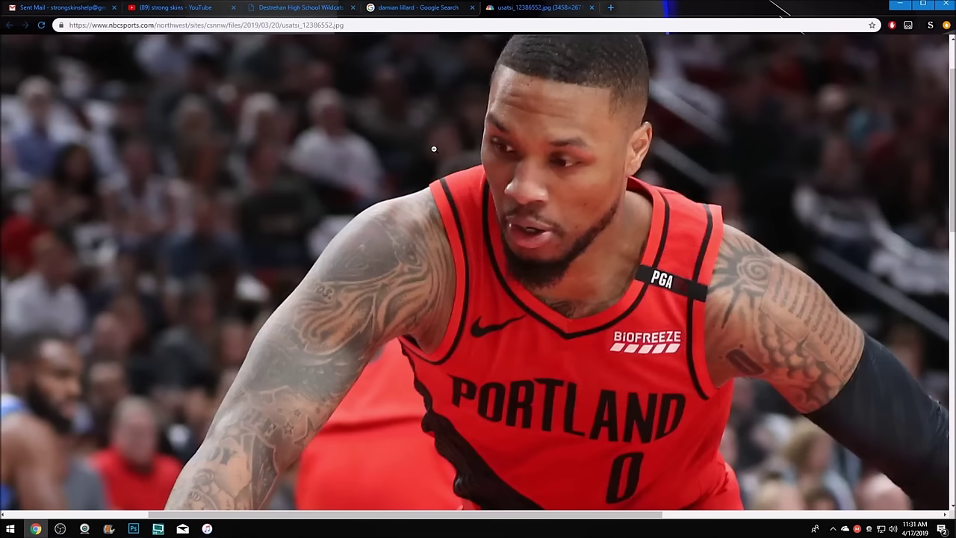
click(424, 235)
click(562, 188)
click(427, 253)
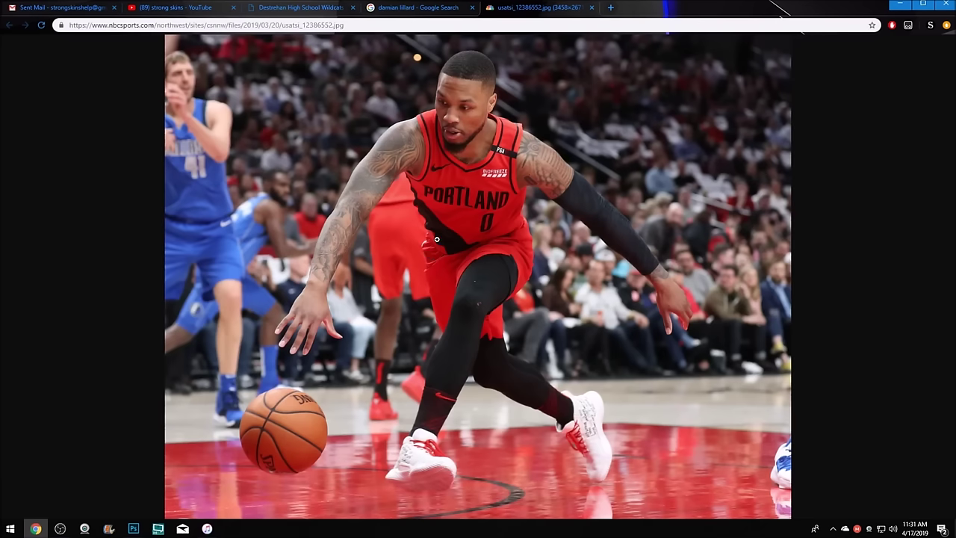
Keep checking the 3458 × 2671 photo at full size, then close its tab
click(346, 27)
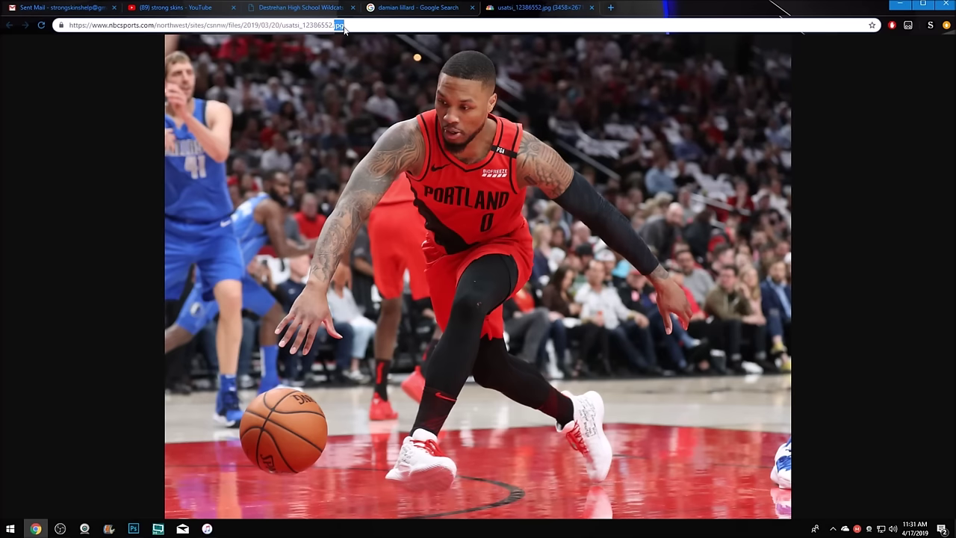
click(377, 172)
click(377, 172)
click(486, 269)
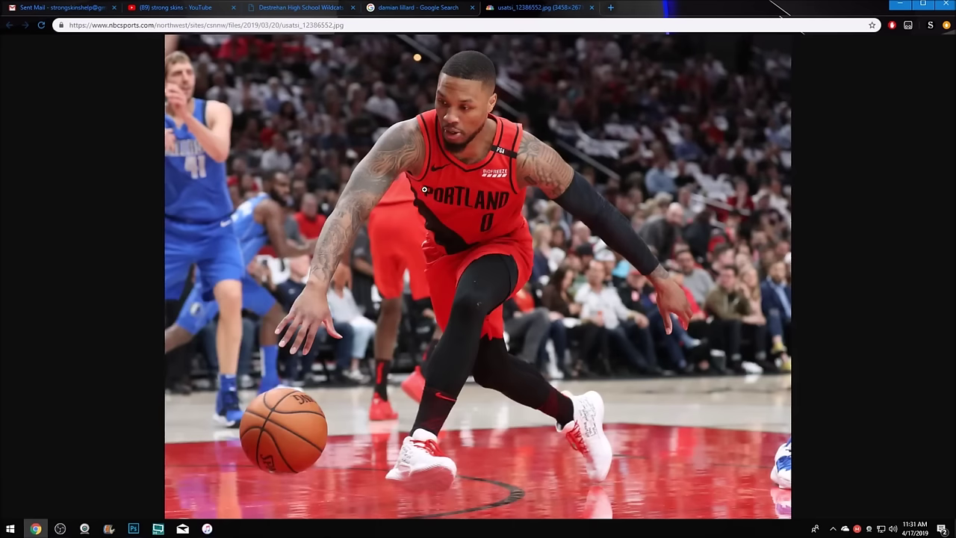
click(440, 151)
click(439, 152)
click(591, 9)
Reopen the closed Google Images tab and replace the search query with 'lebero'
click(472, 8)
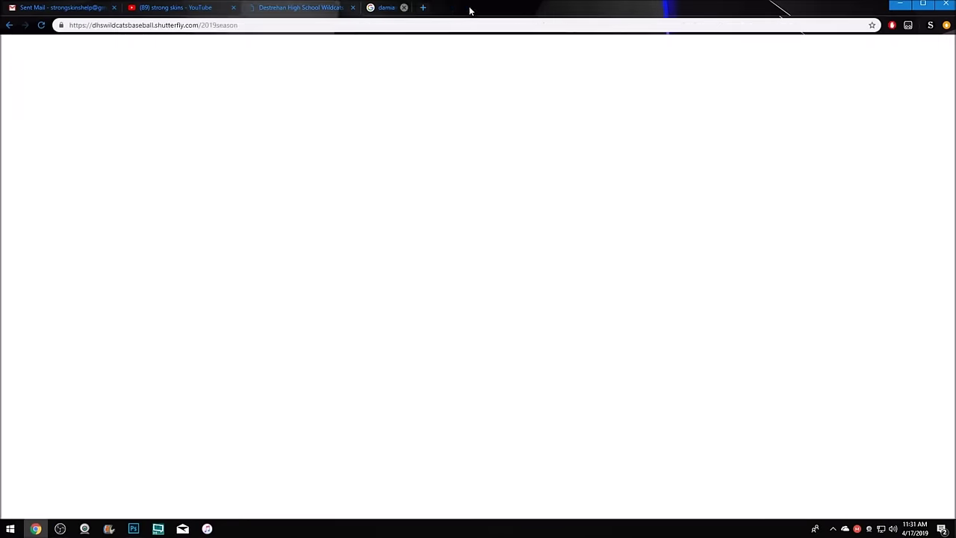
right_click(405, 5)
click(456, 177)
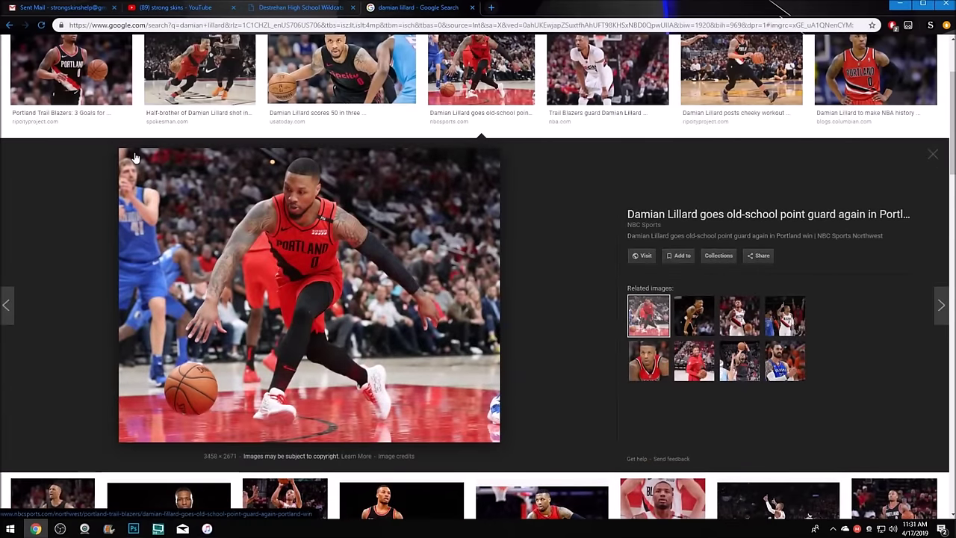
scroll(154, 303, up, 2)
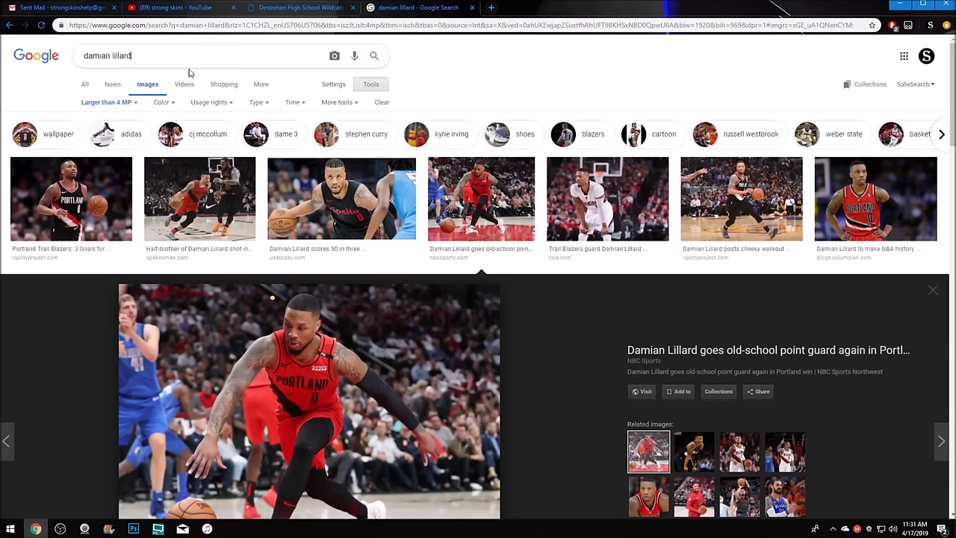
drag(158, 56, 52, 77)
text(lebero)
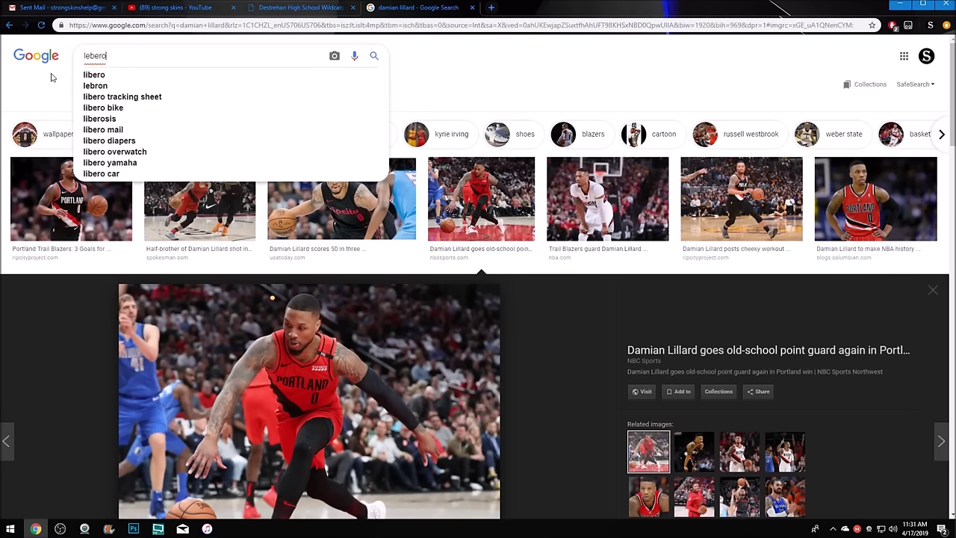
Correct the query to 'lebron james', search, and preview the first few result images
key(BackSpace)
key(BackSpace)
key(BackSpace)
text(ron james)
key(Return)
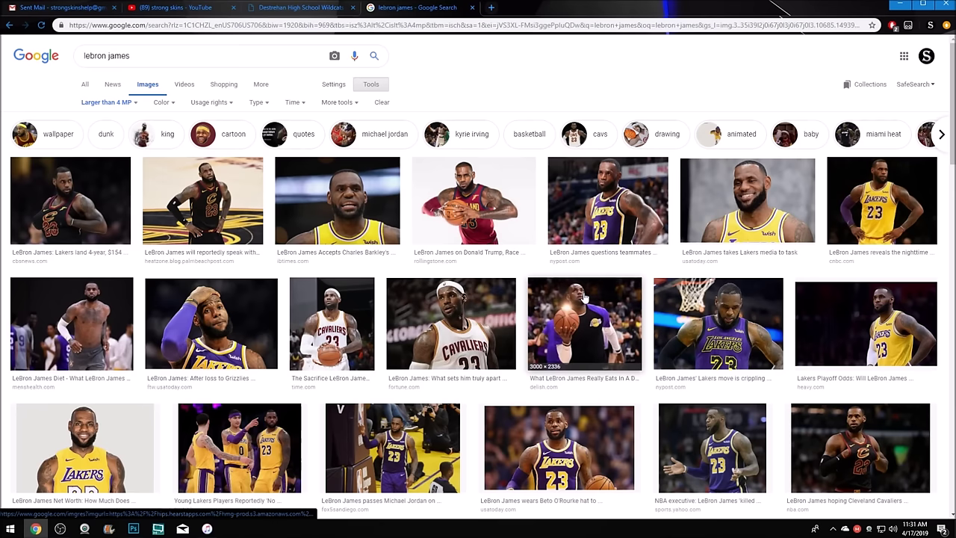
click(92, 221)
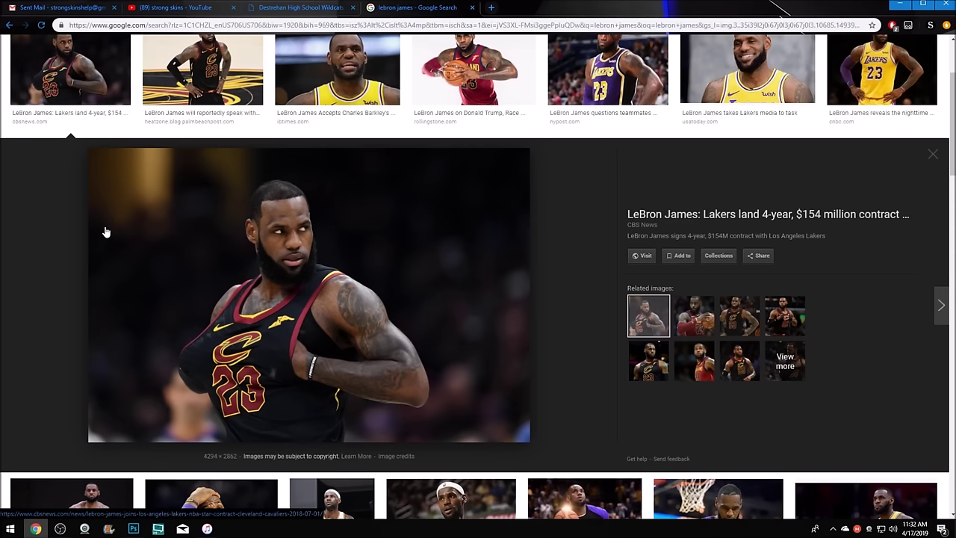
click(202, 71)
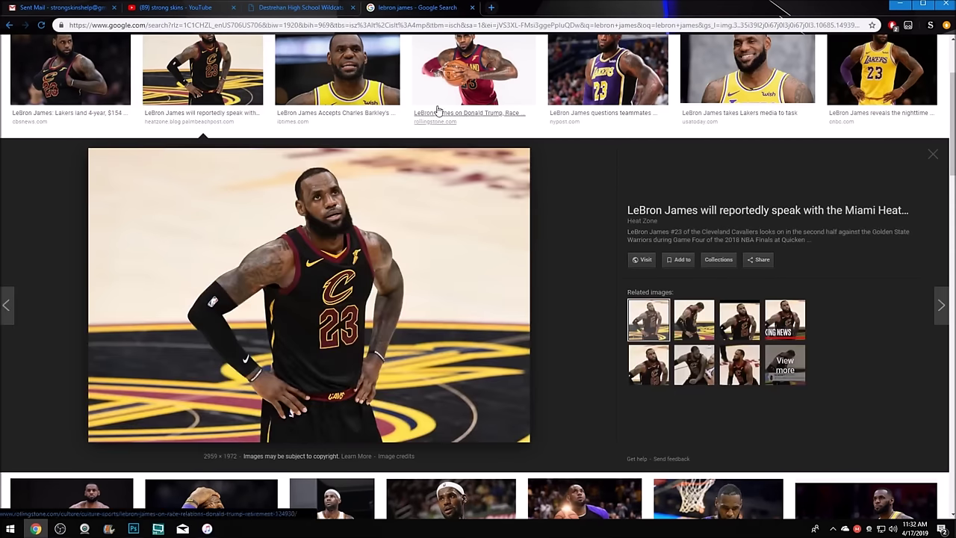
click(517, 66)
scroll(422, 194, up, 3)
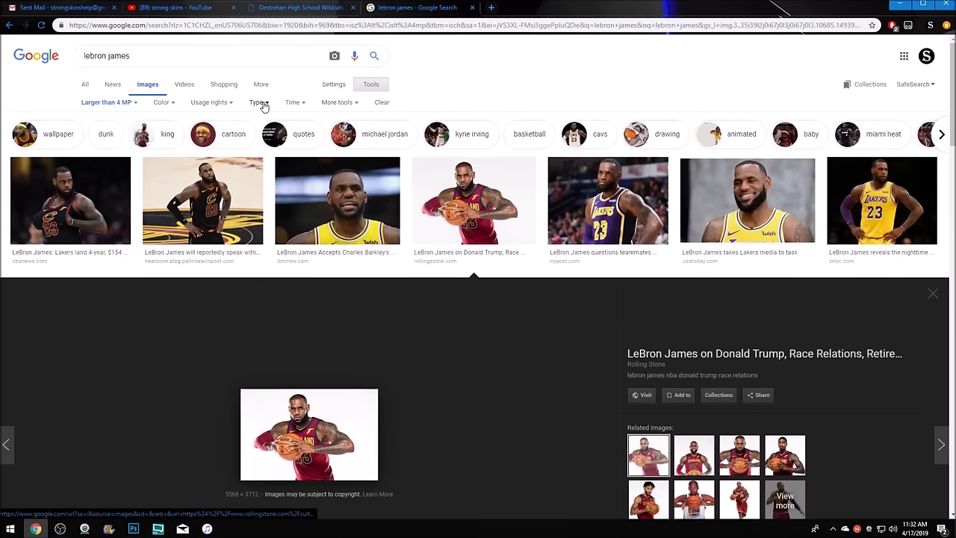
Limit results to the past 24 hours and preview the yellow Warriors jersey image
click(293, 102)
click(295, 135)
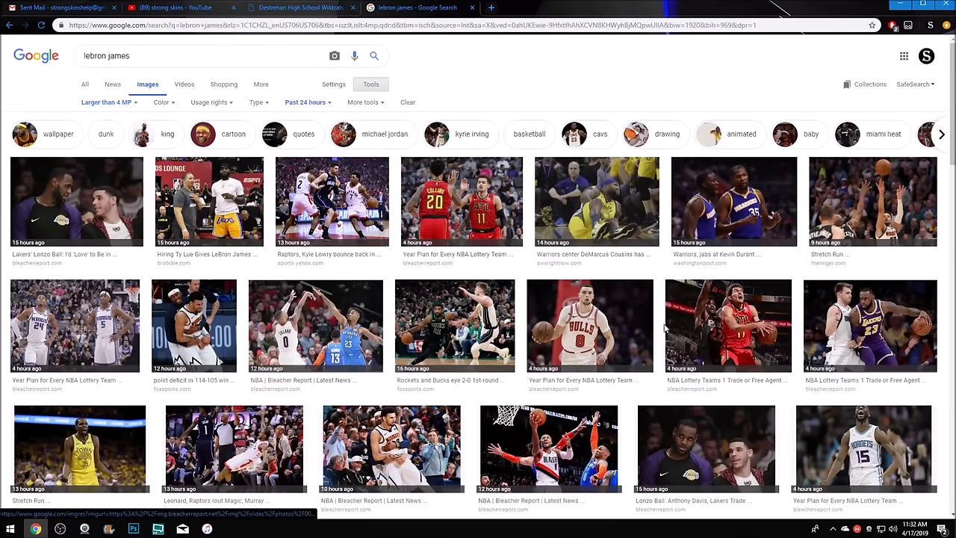
scroll(82, 328, down, 3)
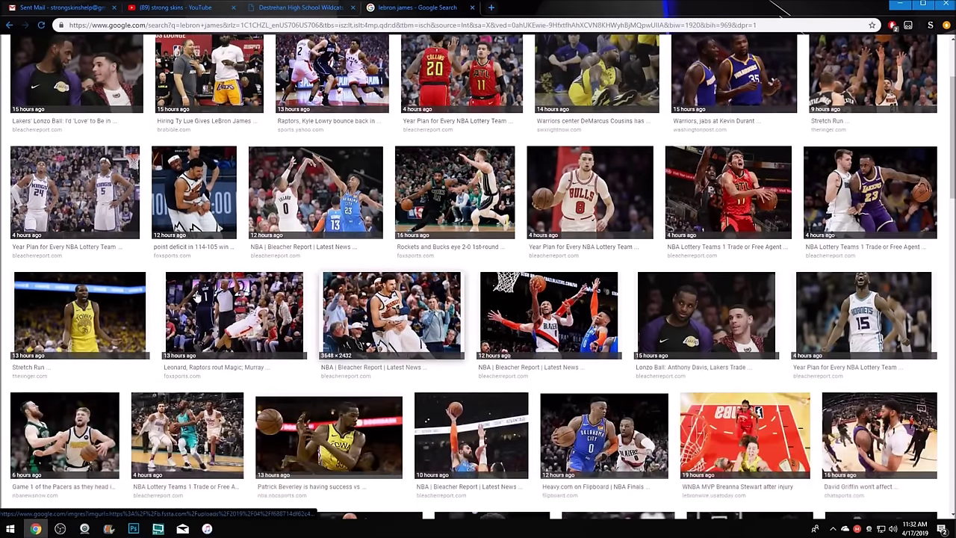
click(97, 328)
scroll(224, 314, down, 5)
scroll(313, 305, up, 10)
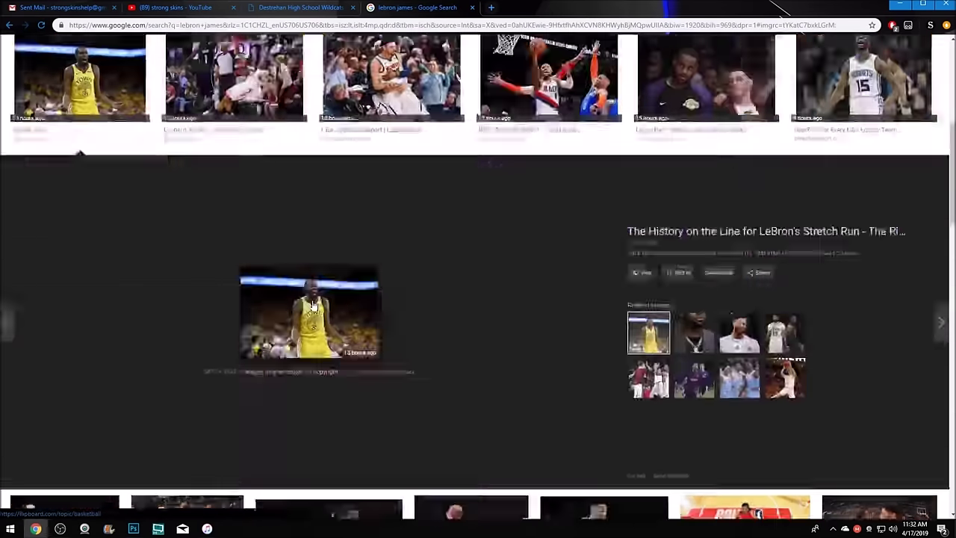
Switch the time filter to Past week and preview the black Cavaliers jersey photo
click(297, 105)
click(299, 160)
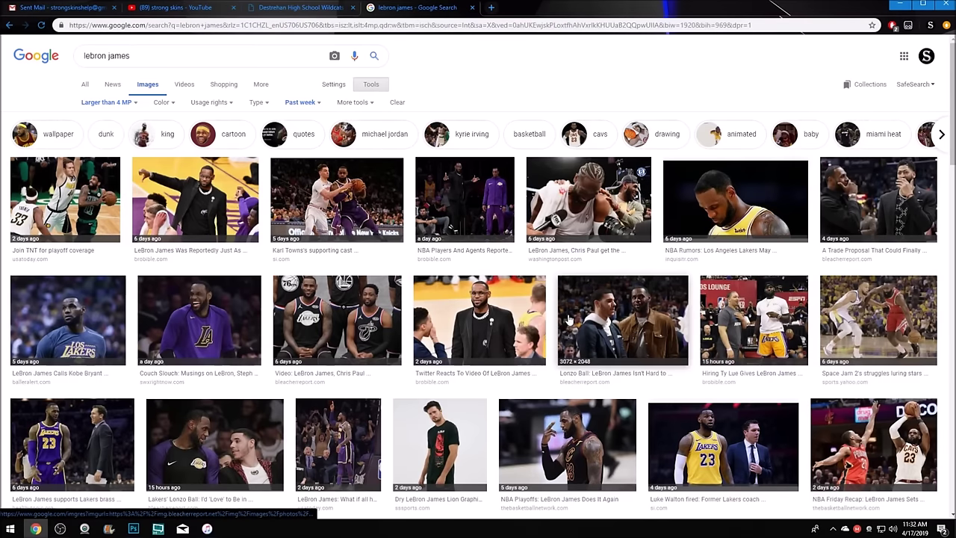
scroll(564, 361, down, 5)
scroll(339, 360, up, 3)
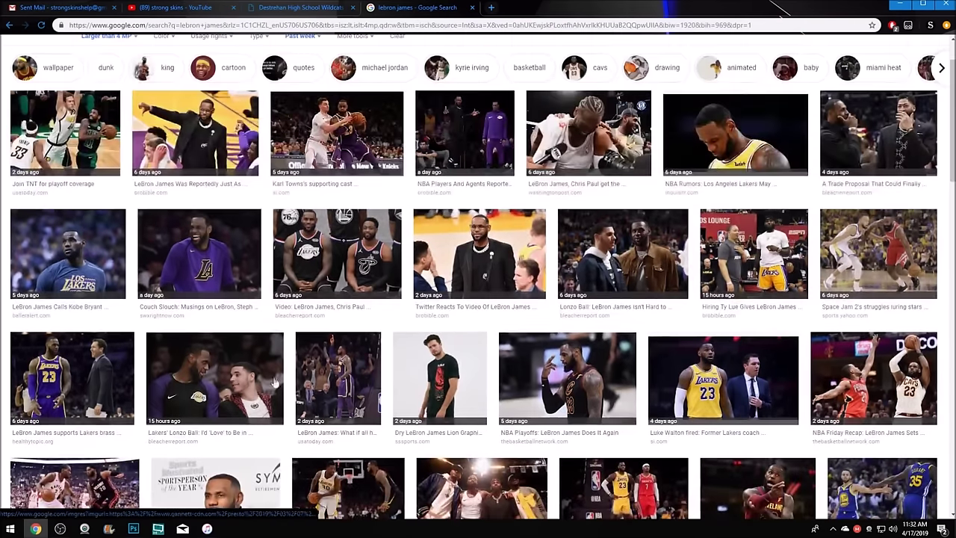
click(593, 396)
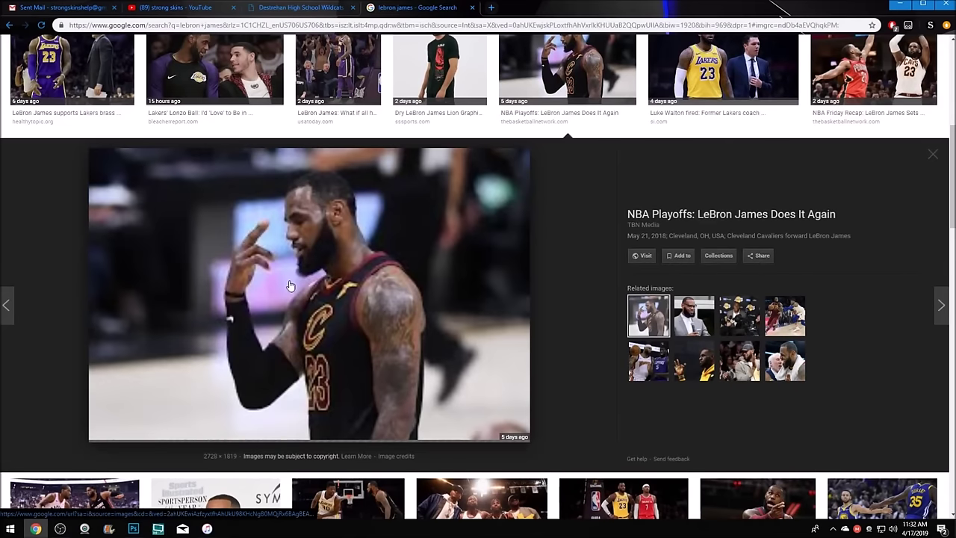
scroll(204, 263, up, 5)
Preview the courtside photo, the purple Lakers jersey photos and a larger LeBron photo
click(204, 246)
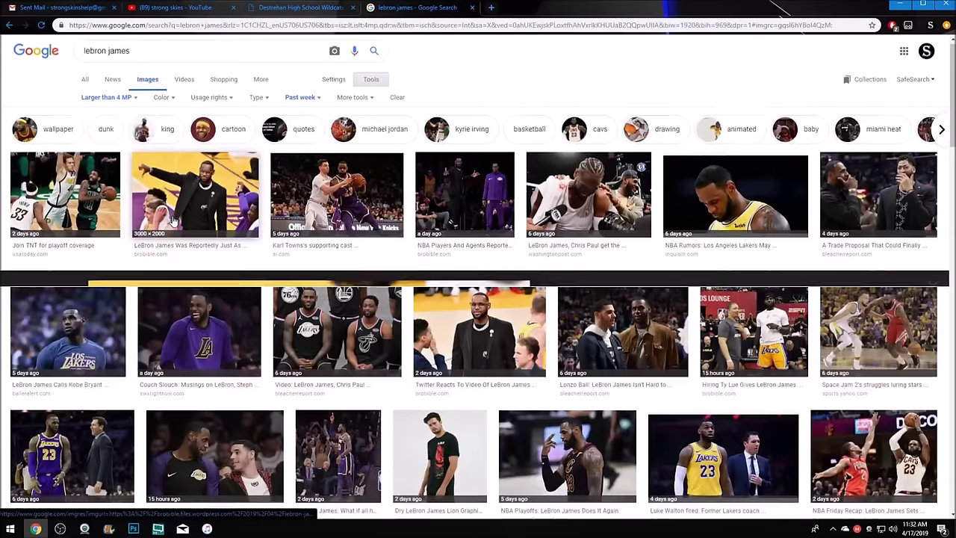
scroll(128, 179, down, 6)
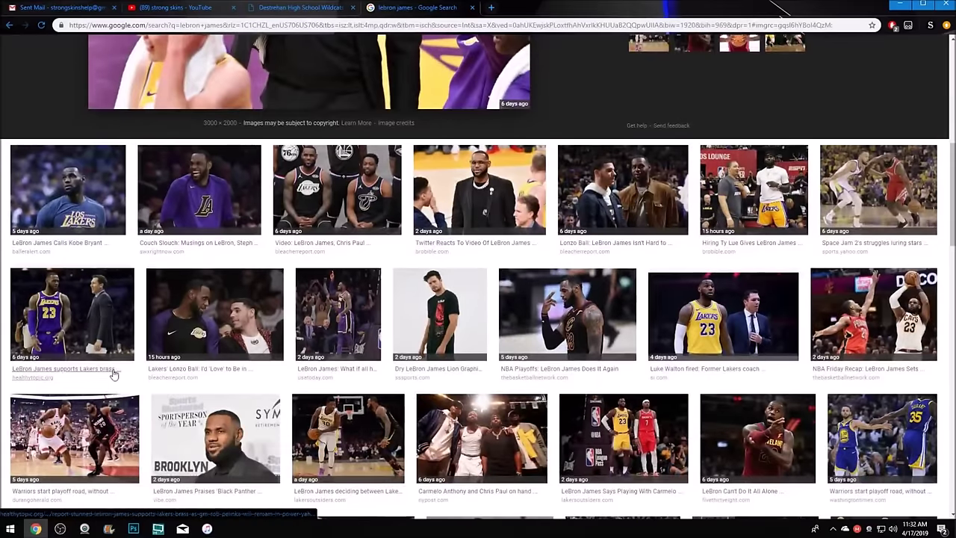
click(60, 340)
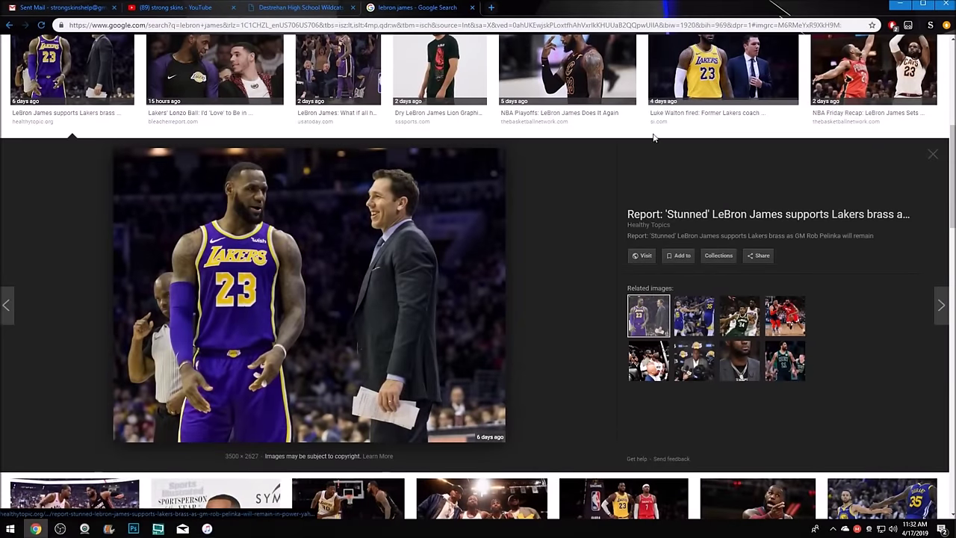
click(713, 86)
scroll(717, 337, down, 4)
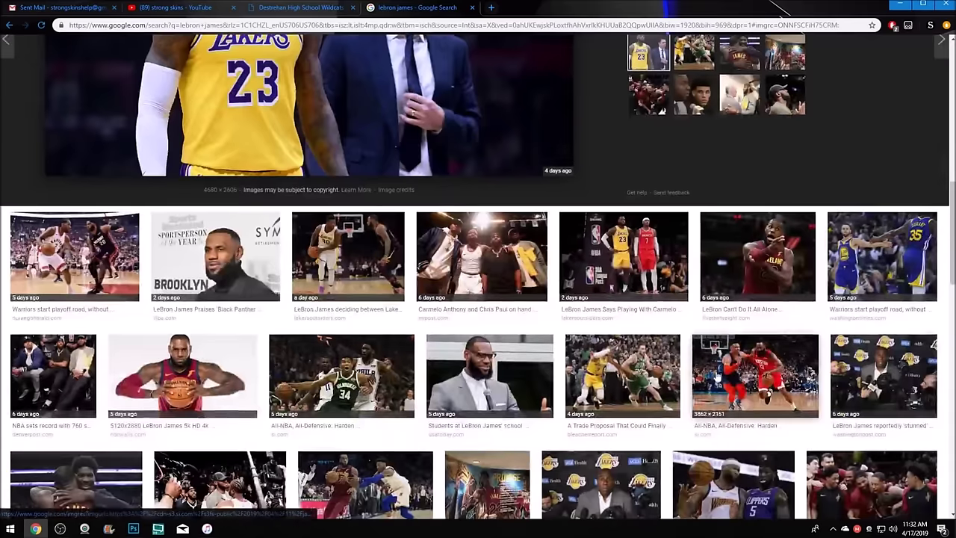
click(656, 277)
scroll(297, 332, up, 10)
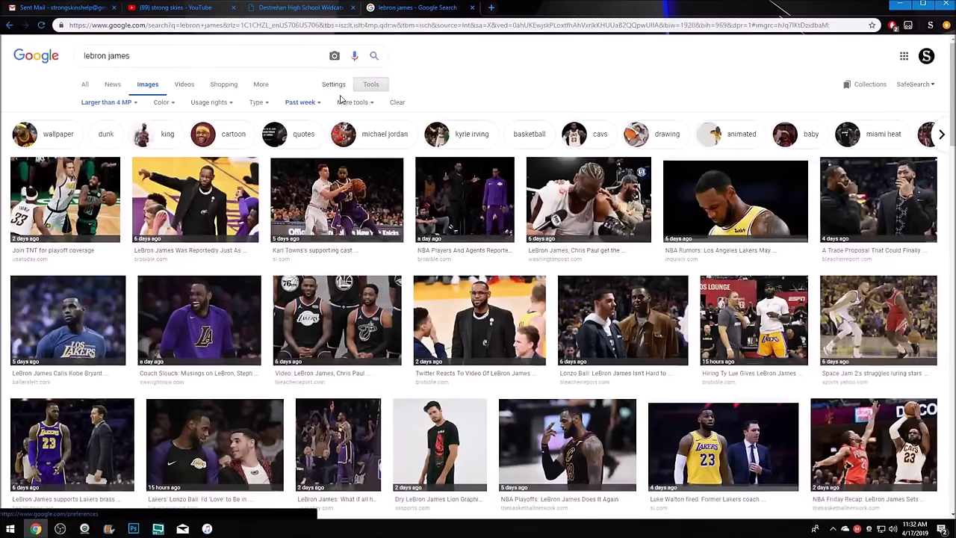
Set the time filter to Past month and preview the LeBron and Kyrie and Young Lakers Players photos
click(307, 103)
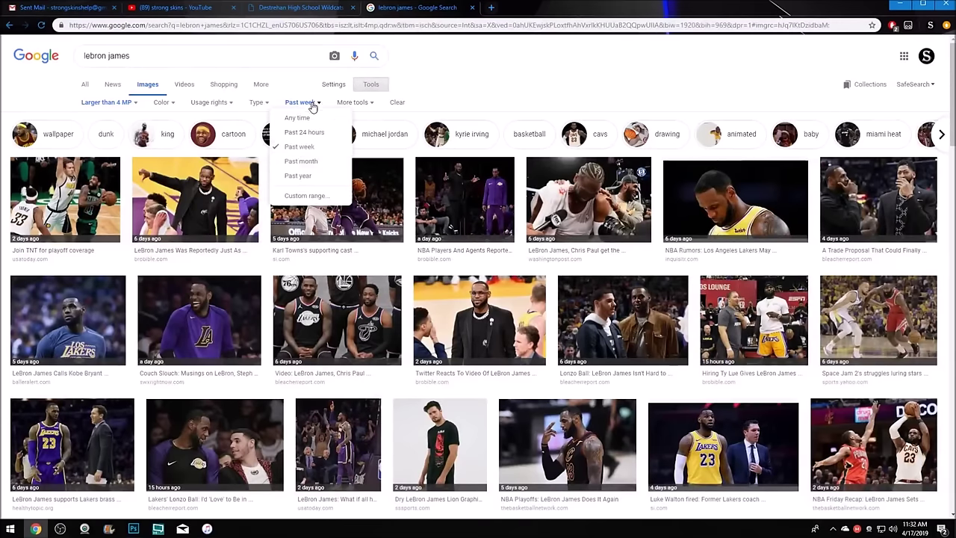
click(298, 161)
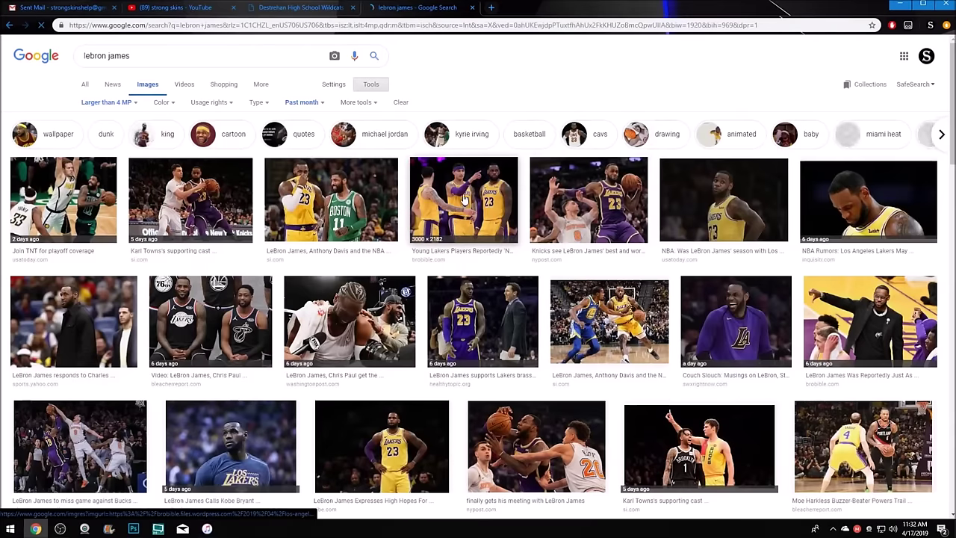
click(288, 181)
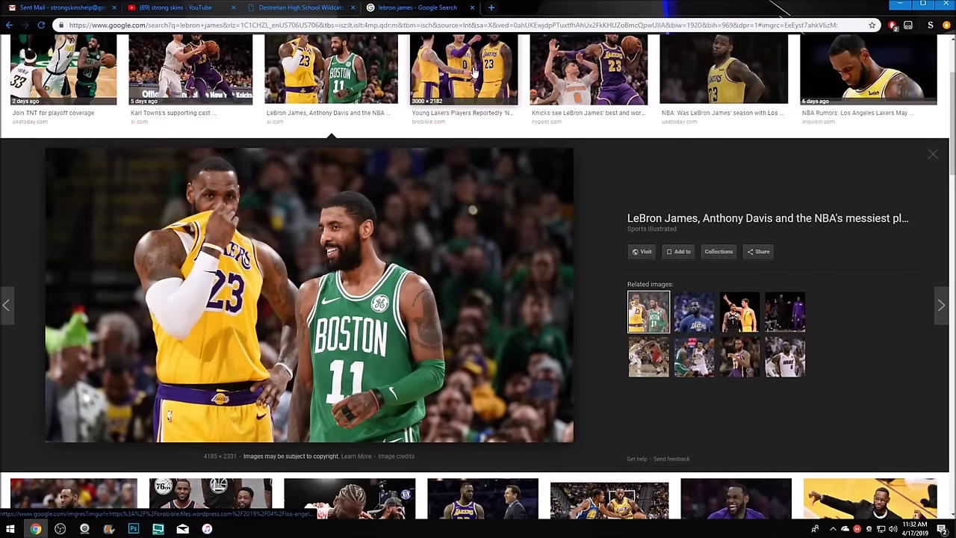
scroll(352, 276, up, 2)
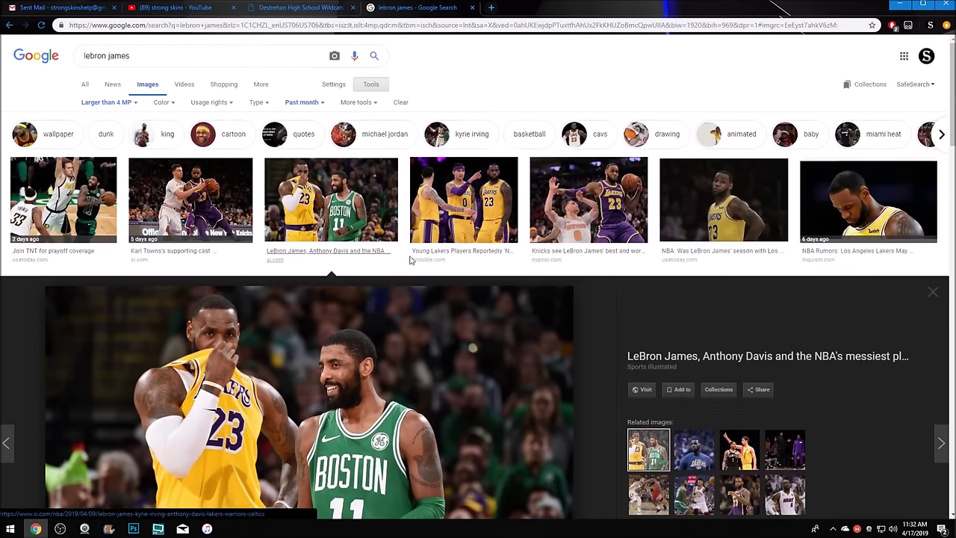
click(472, 212)
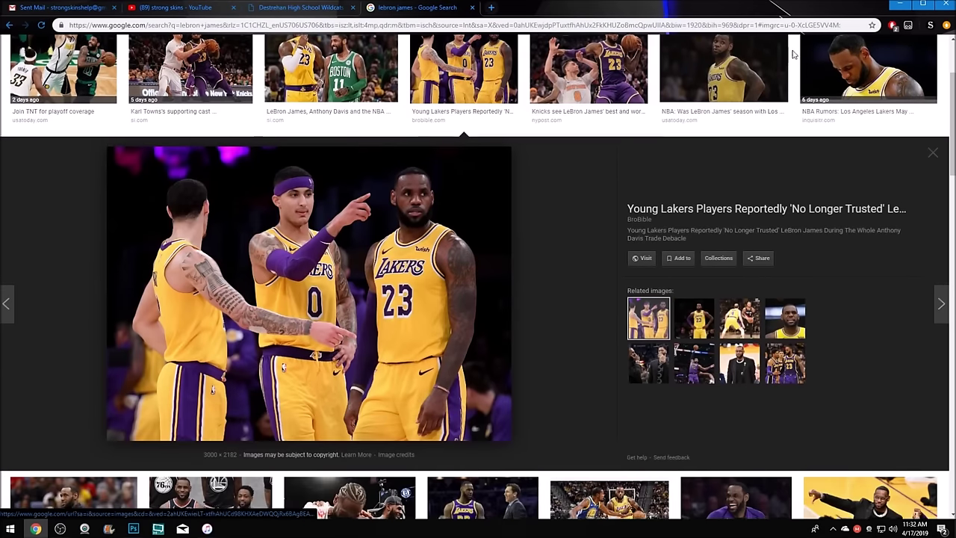
scroll(794, 53, down, 5)
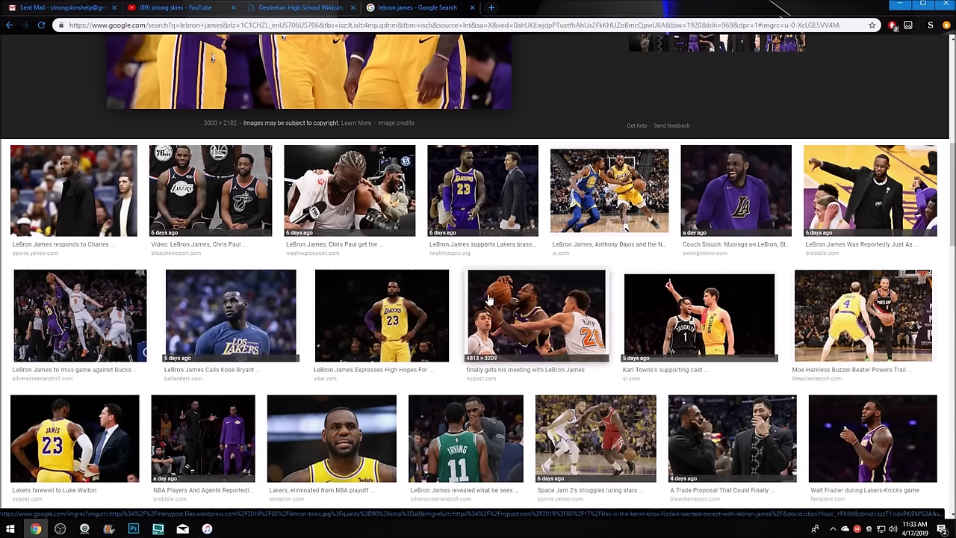
key(alt+Left)
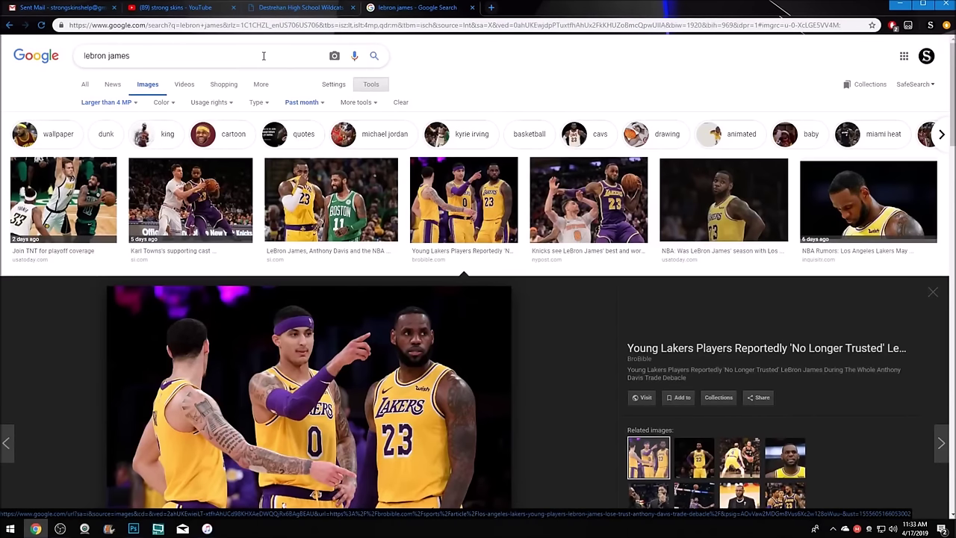
Erase the 'lebron james' text from the search box, leaving it empty
drag(265, 60, 117, 63)
key(BackSpace)
key(BackSpace)
key(BackSpace)
key(BackSpace)
key(BackSpace)
key(BackSpace)
key(BackSpace)
key(BackSpace)
key(BackSpace)
key(BackSpace)
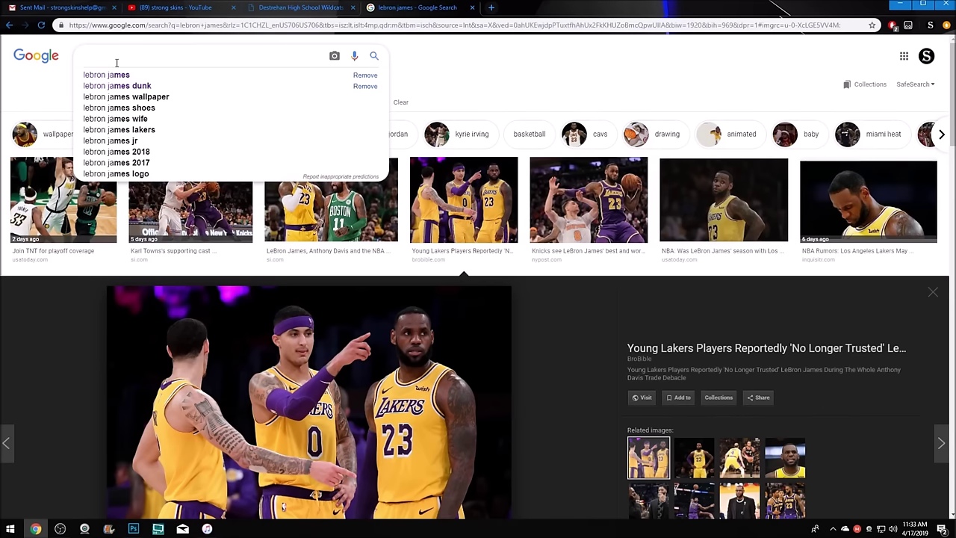
click(117, 62)
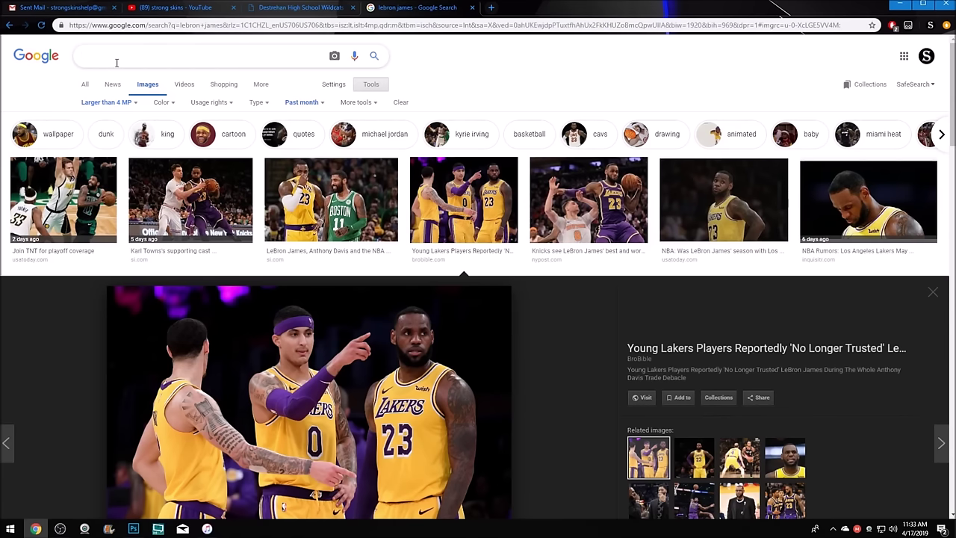
Search Google Images for 'odell beckham jr' and preview the first few photos
text(dell beckham jr)
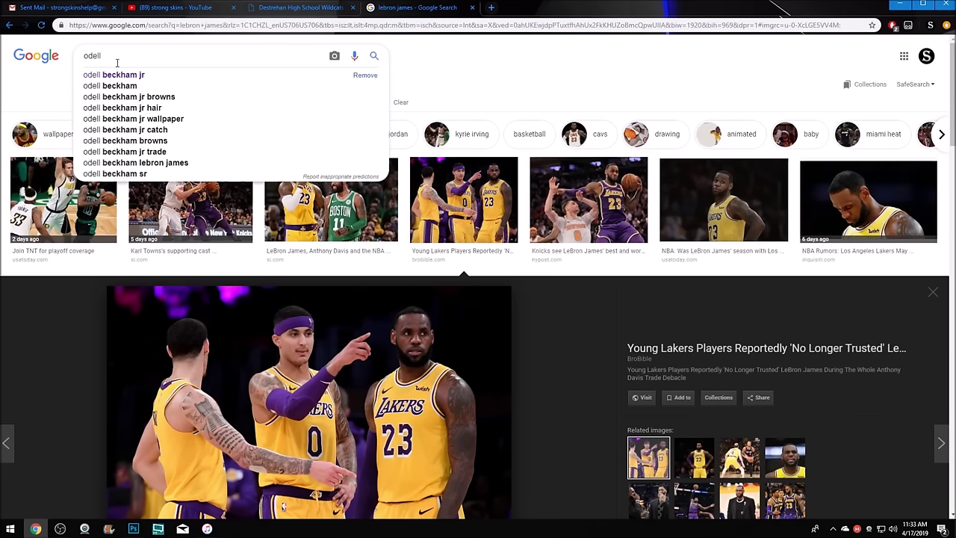
click(113, 73)
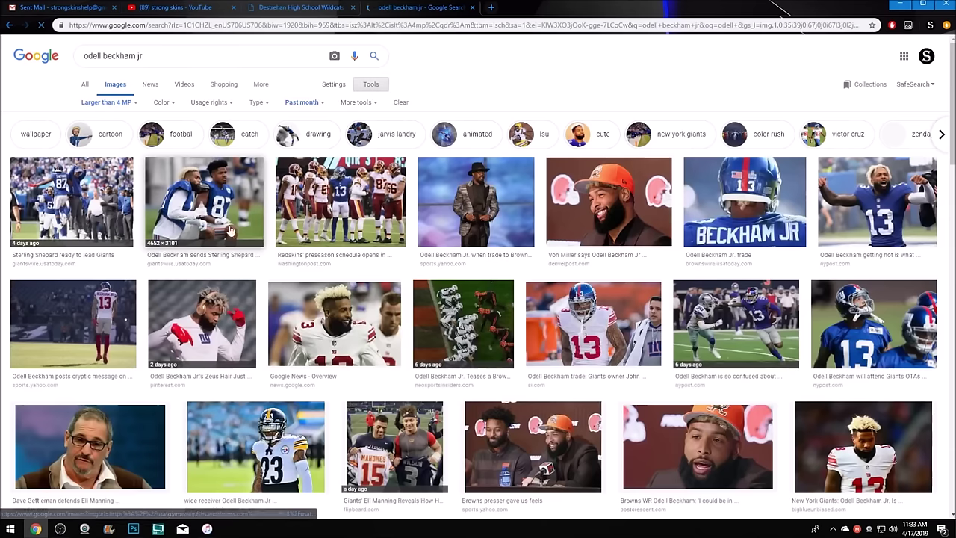
click(881, 236)
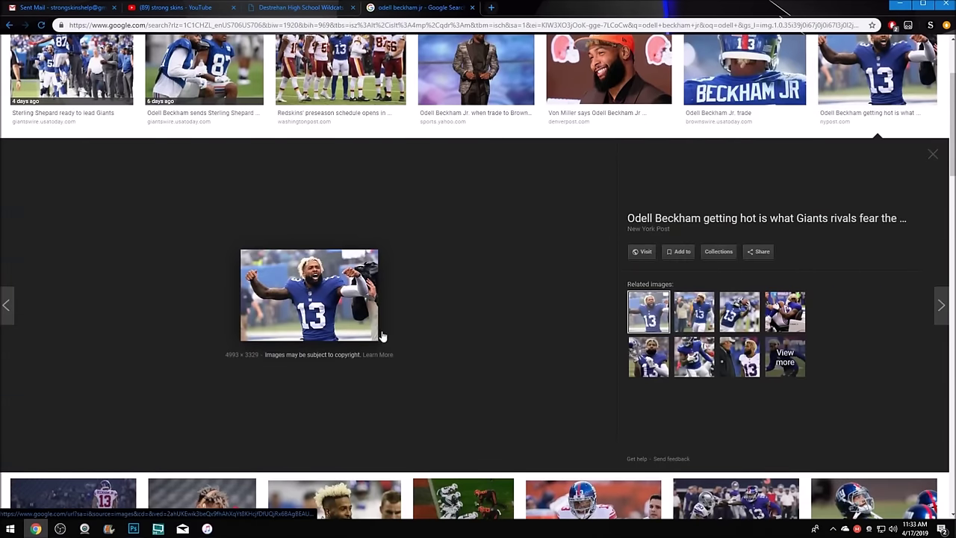
scroll(380, 336, down, 4)
click(317, 382)
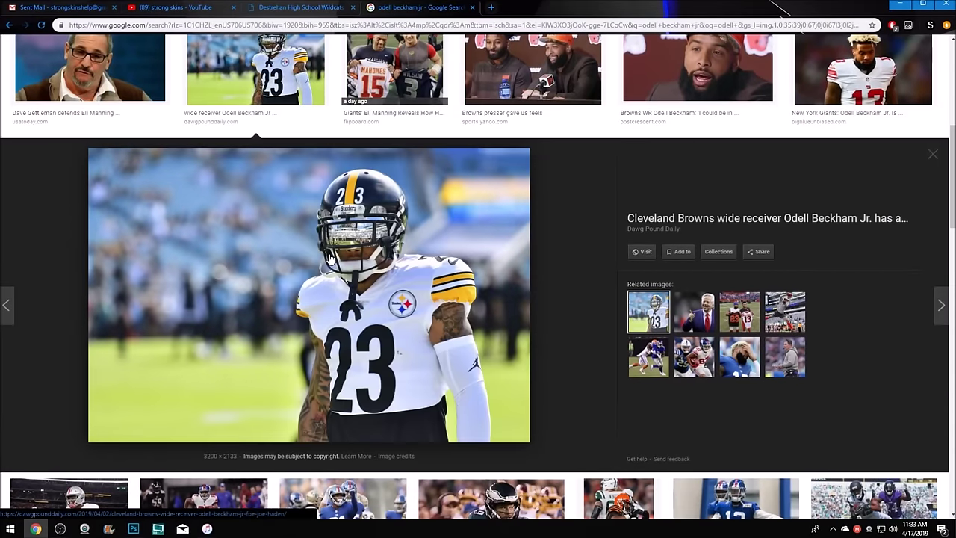
scroll(329, 256, up, 5)
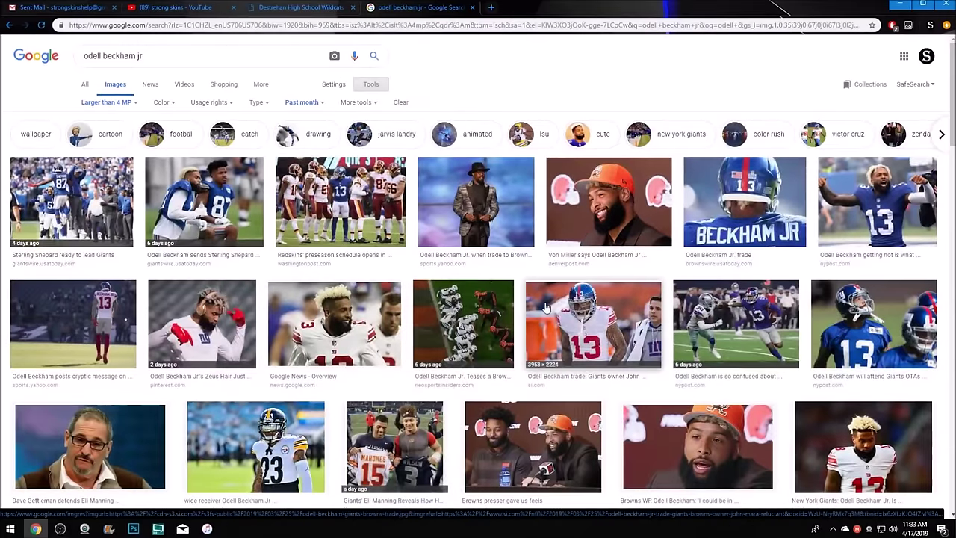
click(546, 306)
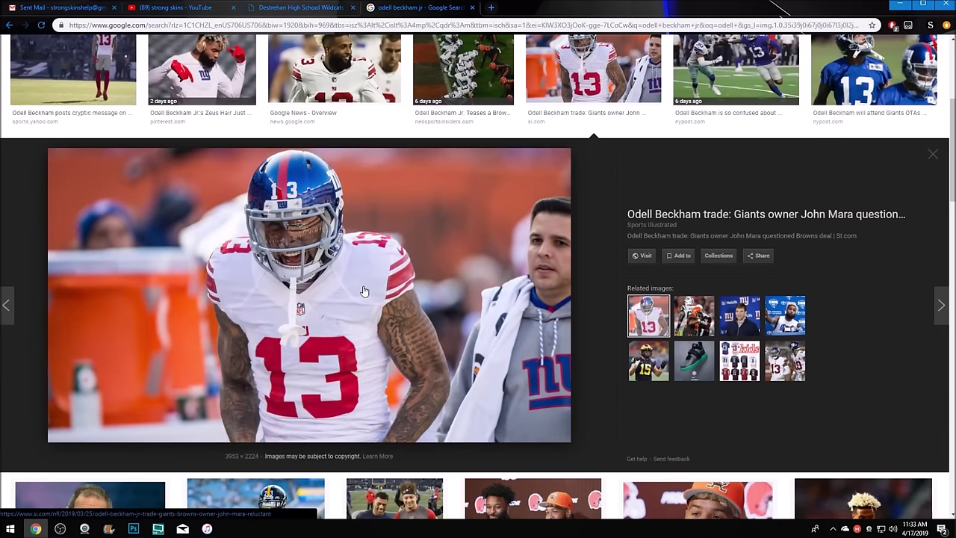
Preview more Odell Beckham photos while scrolling through the results
click(27, 65)
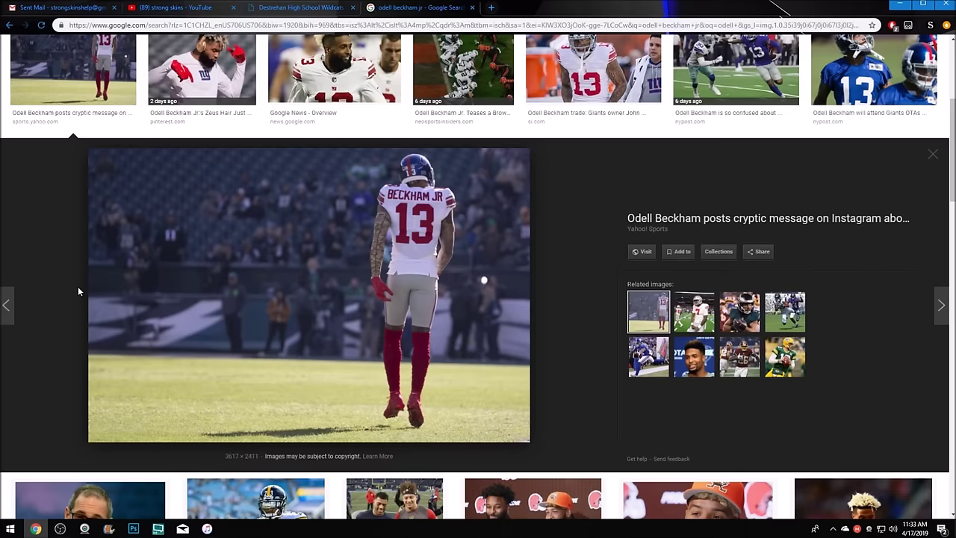
scroll(78, 286, down, 5)
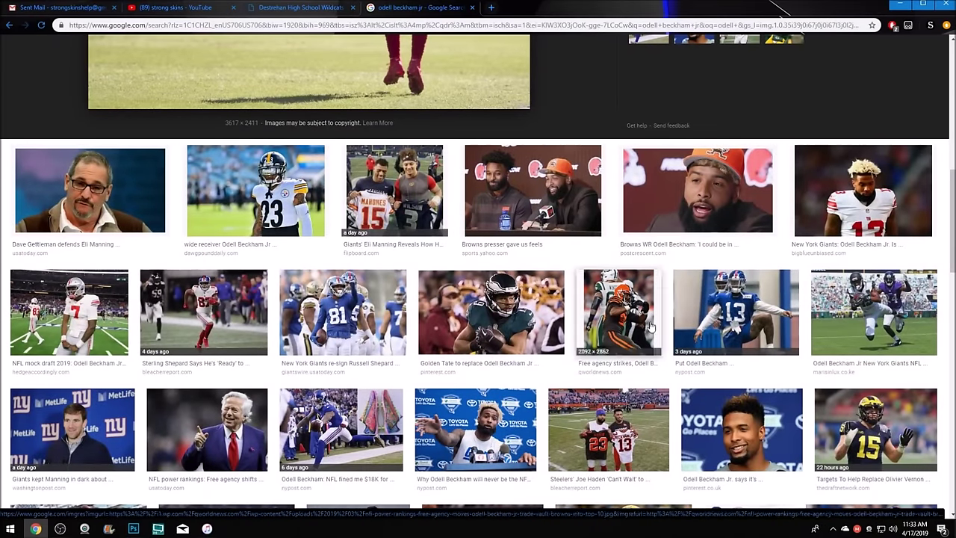
click(715, 296)
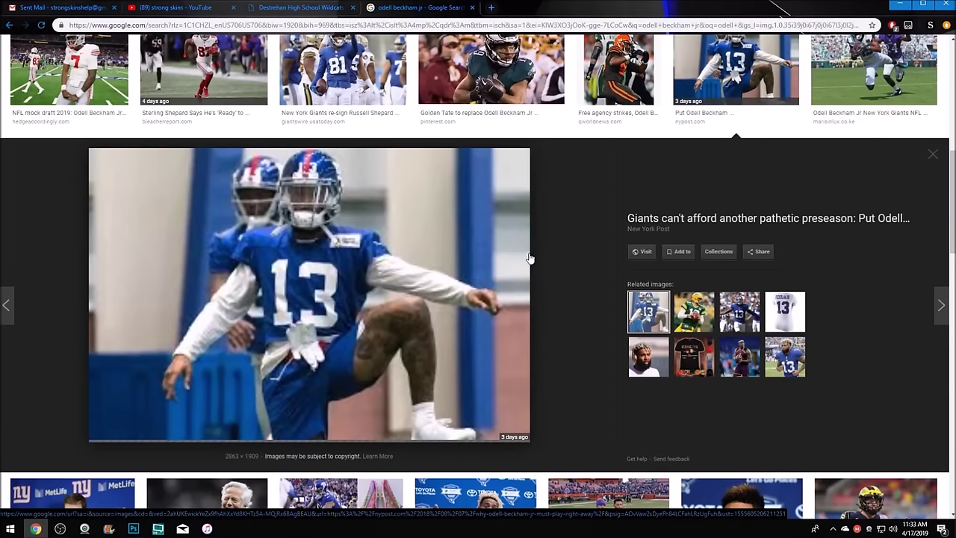
scroll(531, 249, up, 1)
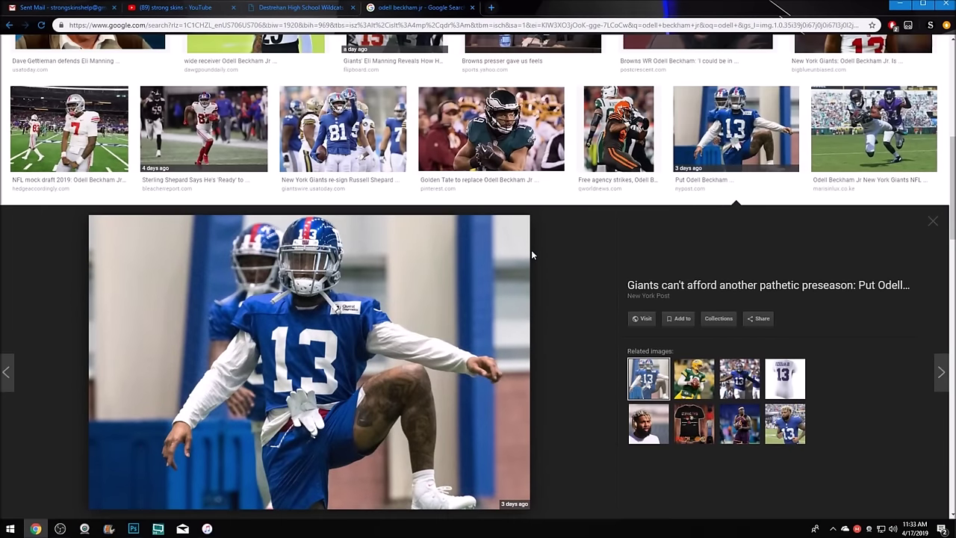
scroll(531, 250, down, 4)
scroll(553, 278, down, 5)
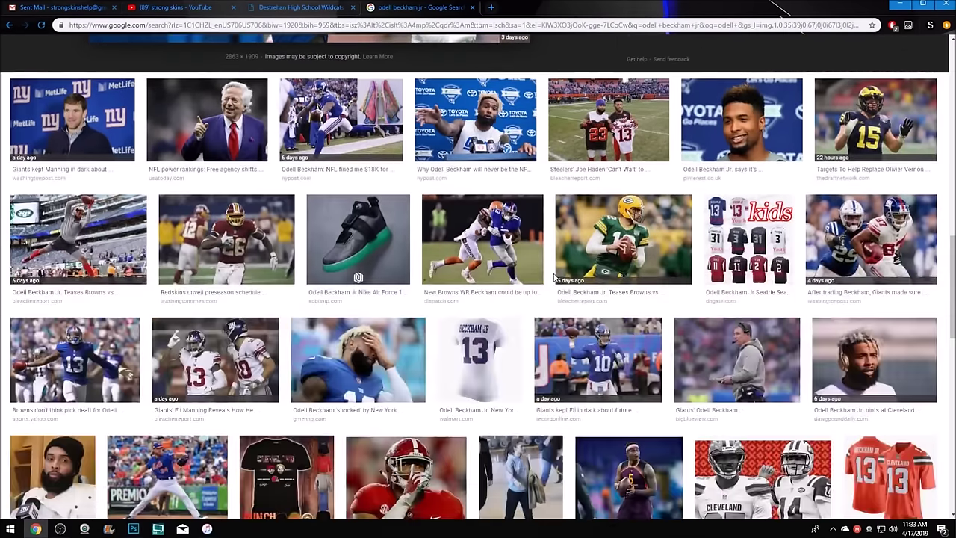
scroll(586, 342, down, 3)
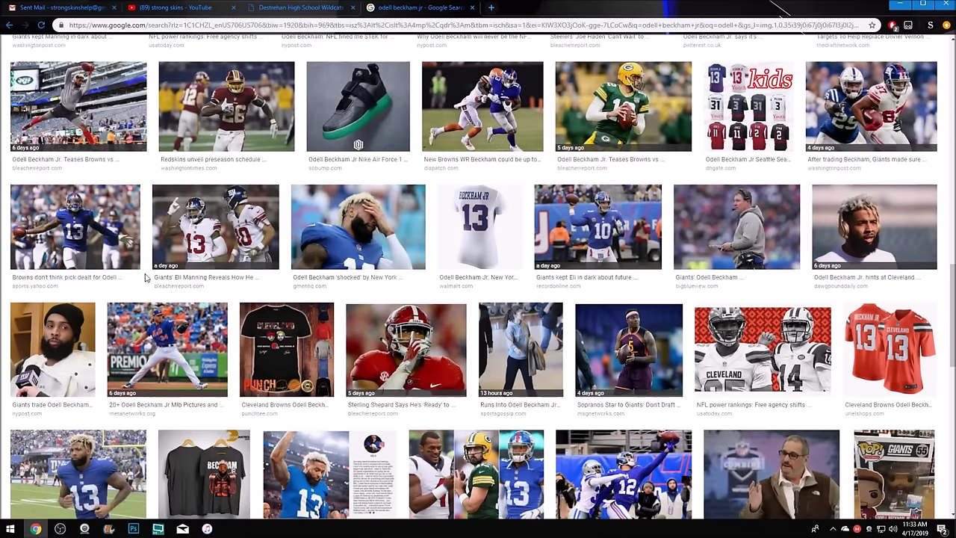
scroll(175, 236, up, 8)
scroll(166, 238, up, 6)
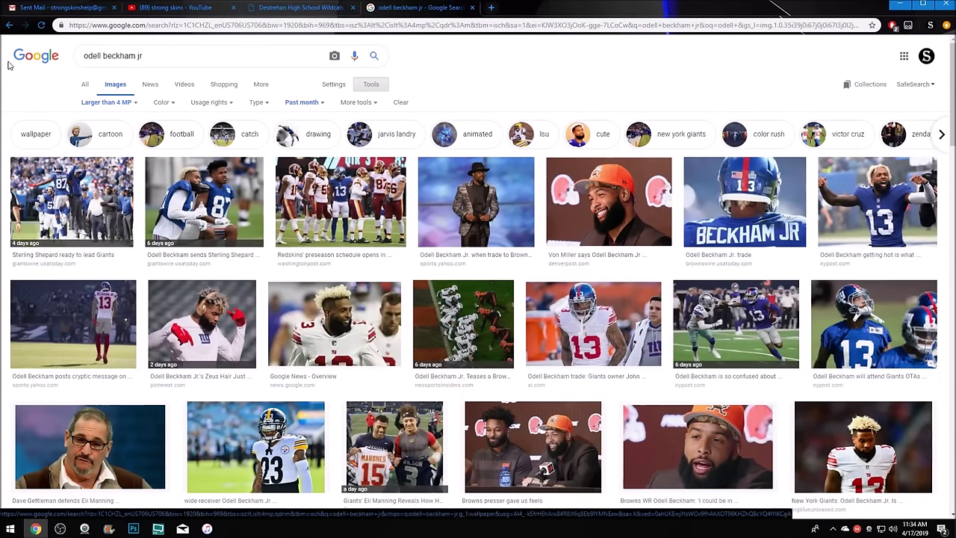
Clear the 'odell beckham jr' text from the search box
double_click(155, 59)
click(155, 59)
click(156, 59)
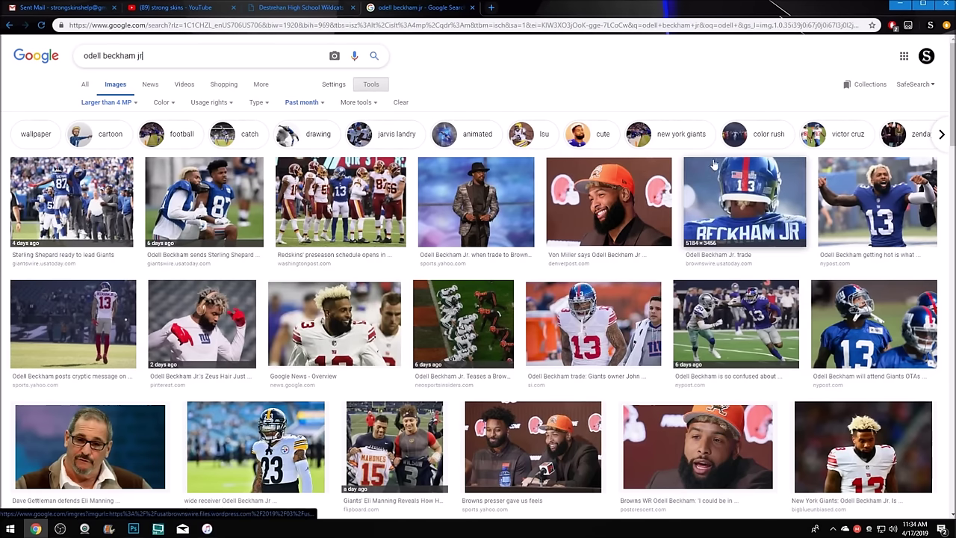
key(ctrl+a)
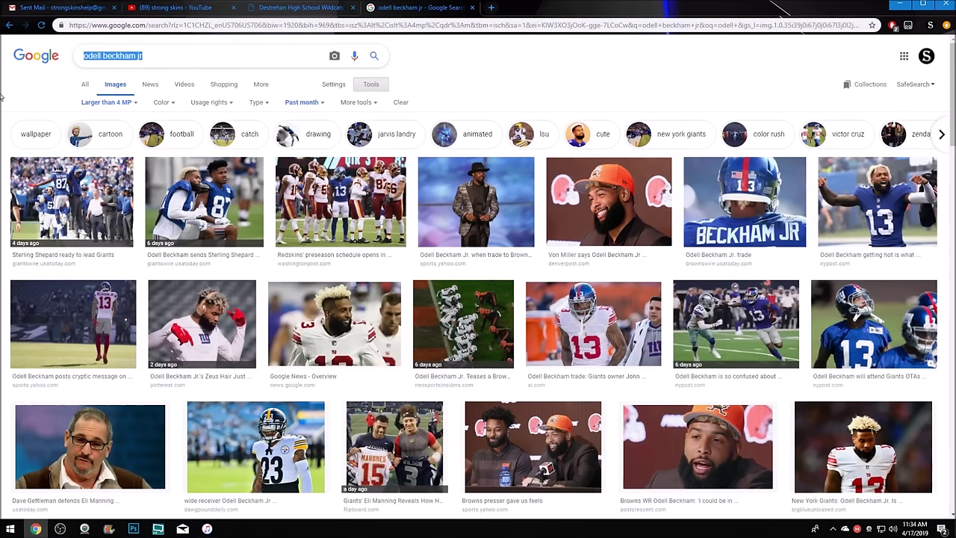
key(BackSpace)
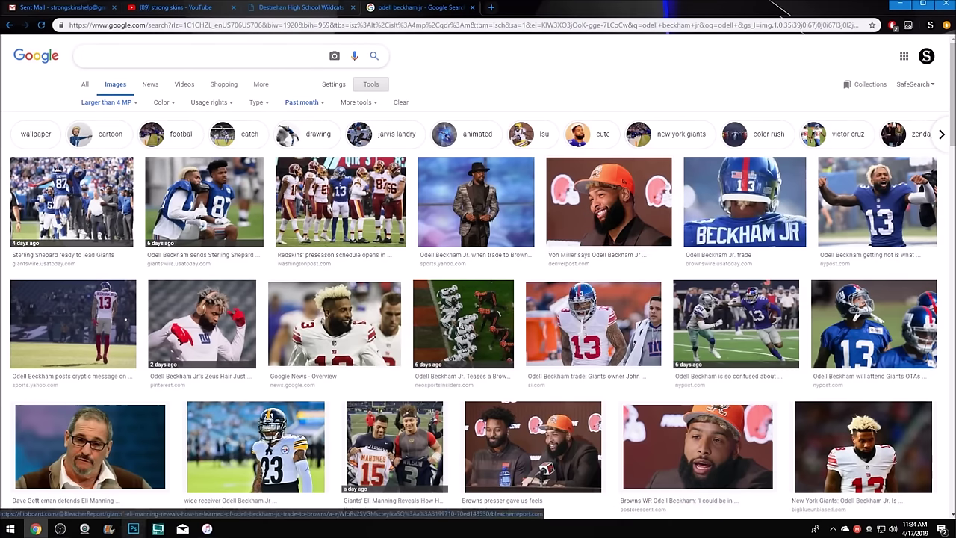
click(133, 529)
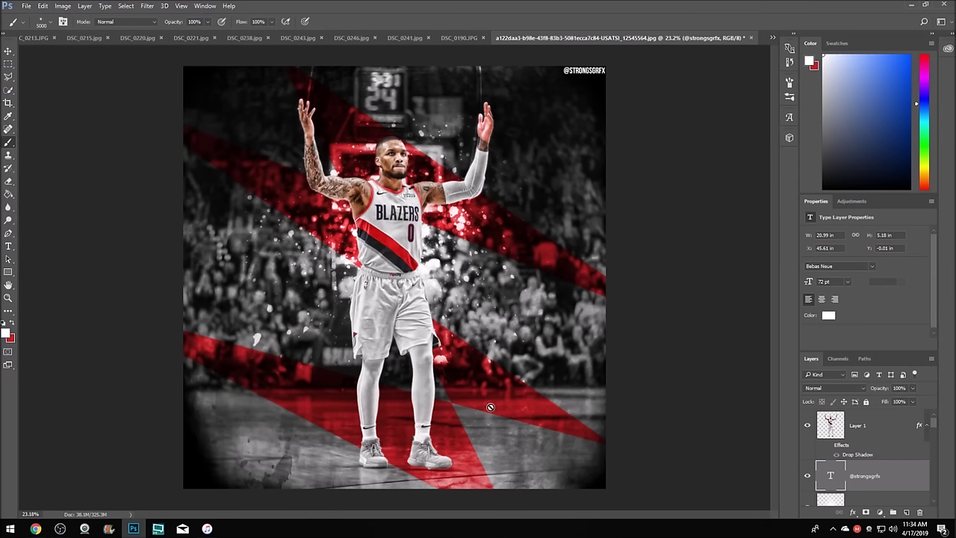
click(8, 51)
key(ctrl+t)
drag(572, 91, 343, 187)
drag(463, 191, 701, 96)
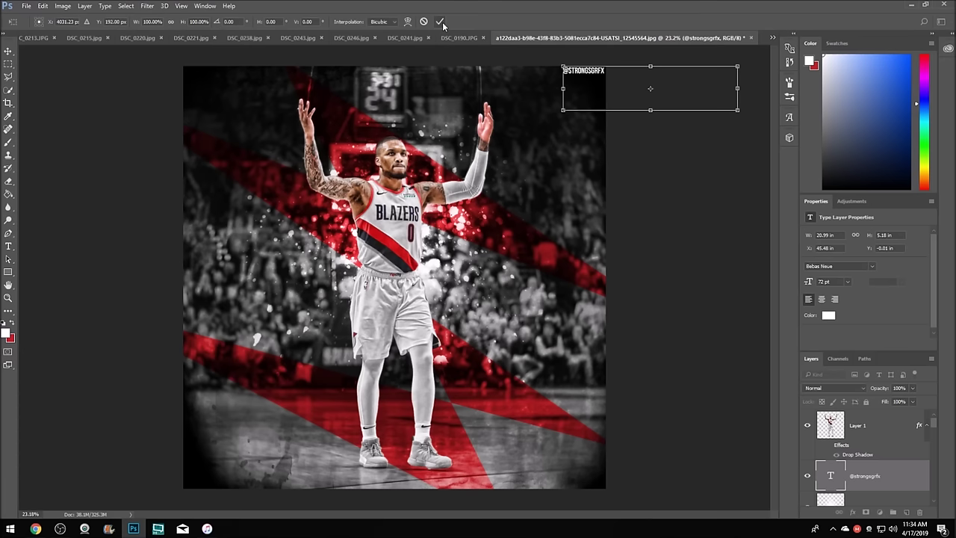
click(440, 21)
click(844, 422)
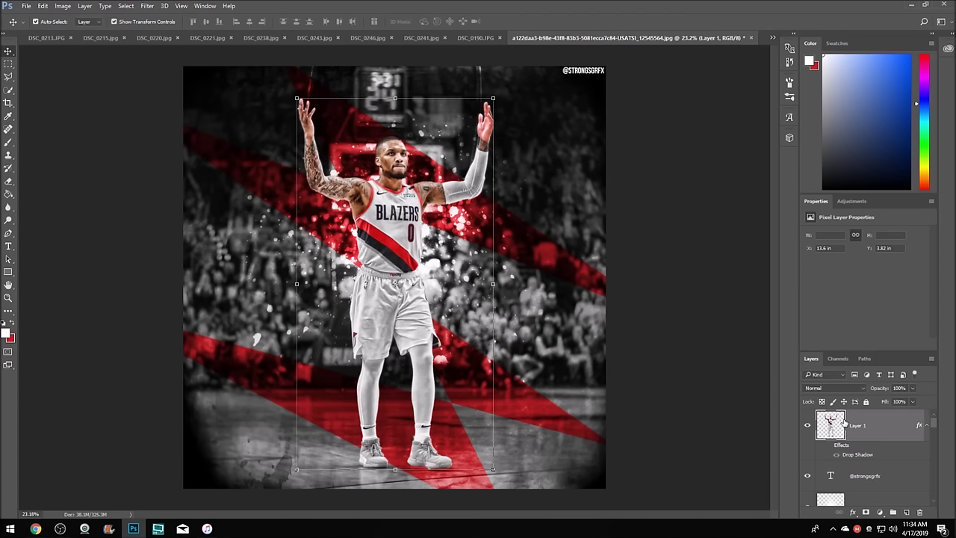
Switch back to the Brush tool
click(13, 151)
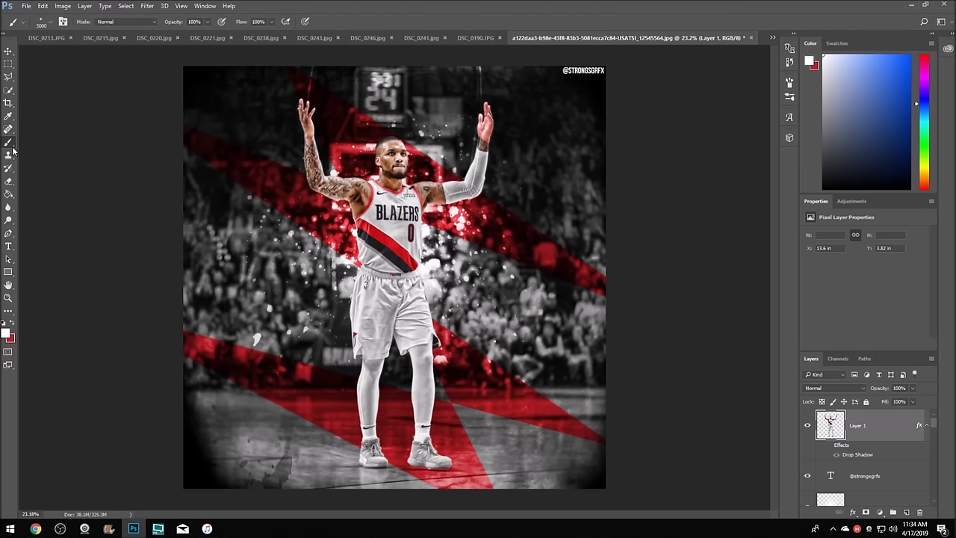